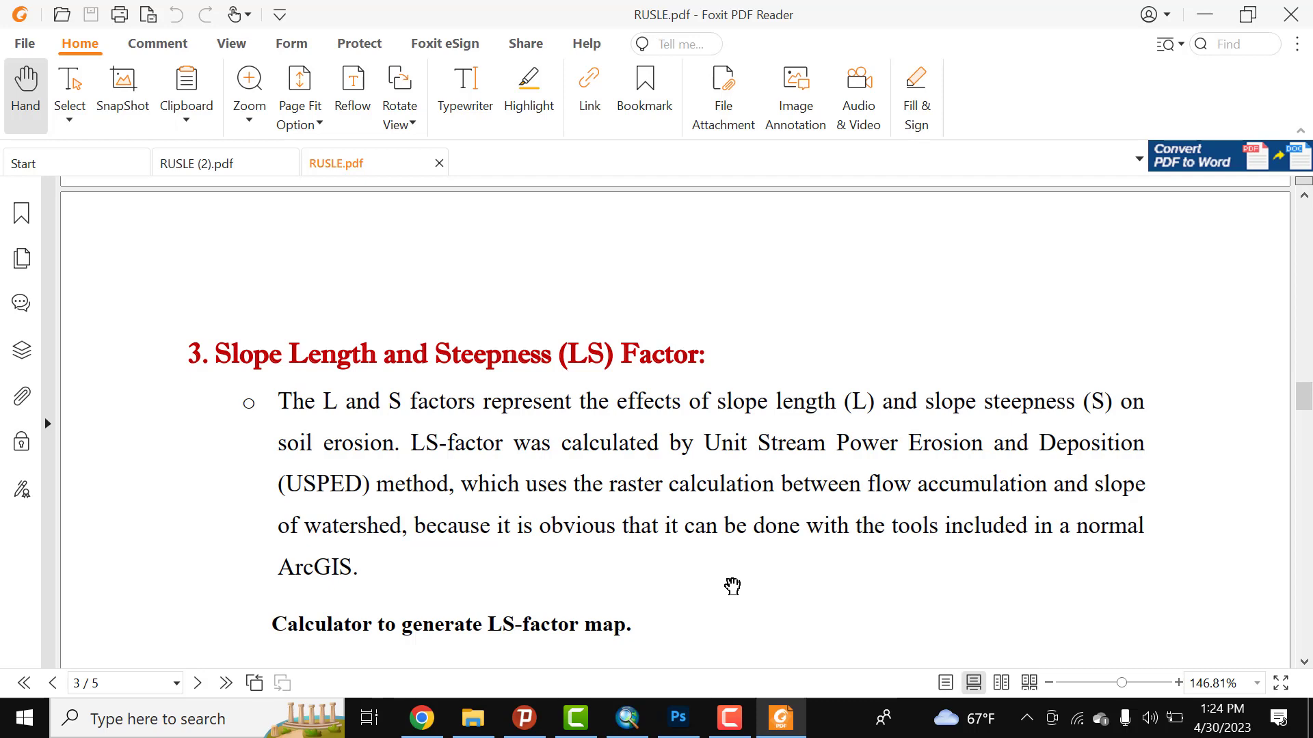
Read the raster calculator formula for the LS factor in the Slope Length and Steepness section of the RUSLE document.
scroll(732, 586, "down", 2)
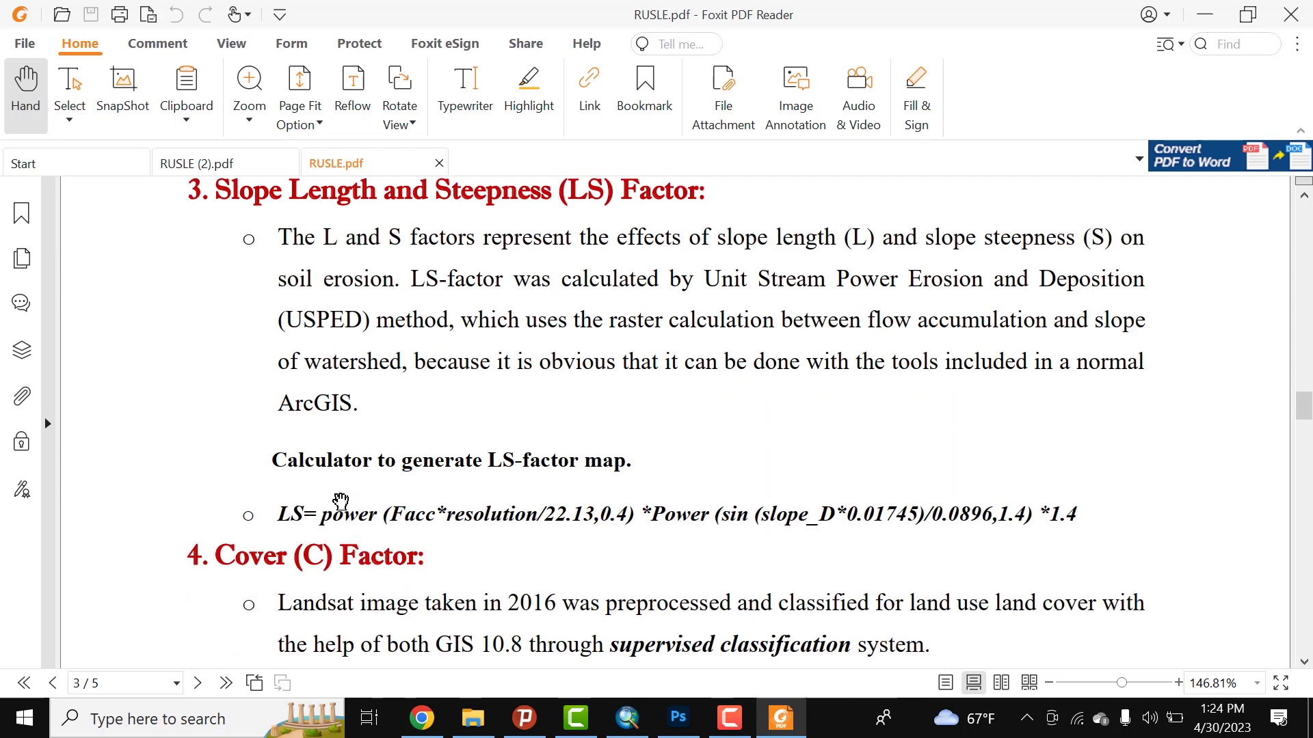
left_click_drag(283, 513, 1127, 515)
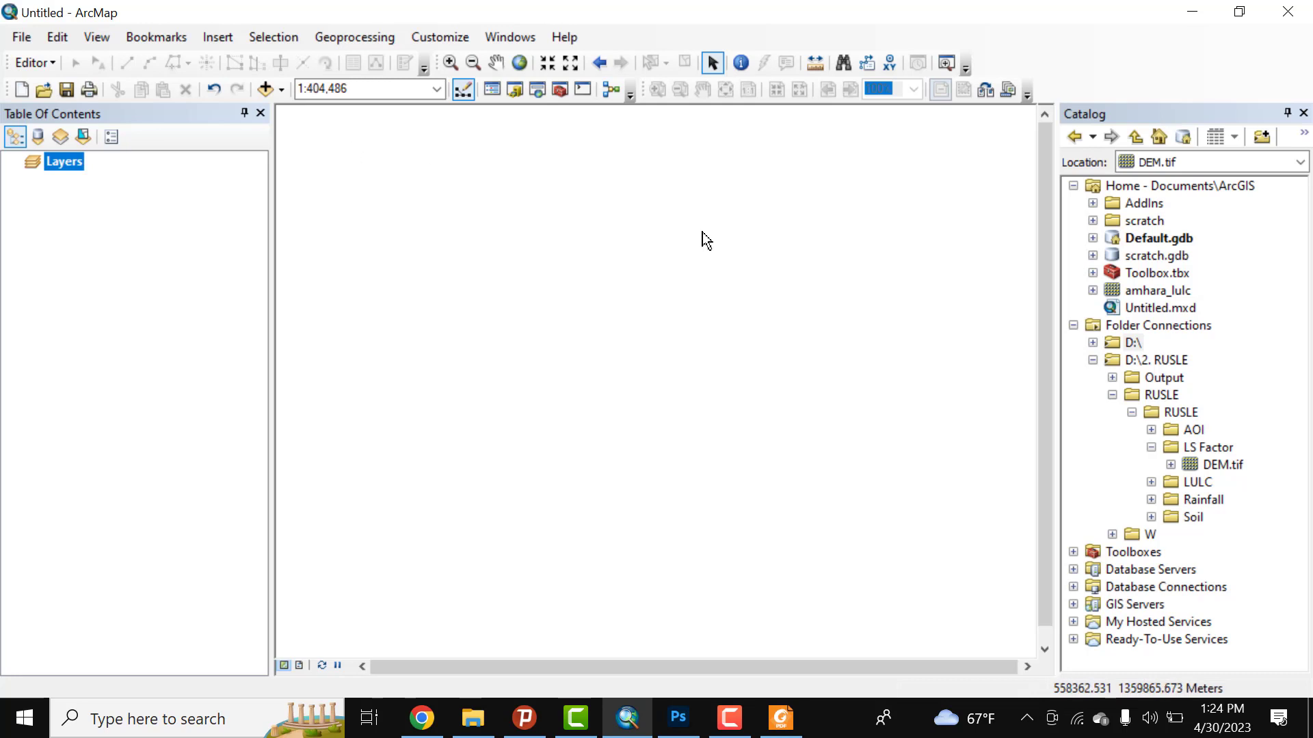
Switch to ArcMap, add DEM.tif from the LS Factor folder to the map, and close the Catalog.
mouse_move(1243, 465)
left_mouse_down()
mouse_move(665, 478)
mouse_move(657, 462)
left_mouse_up()
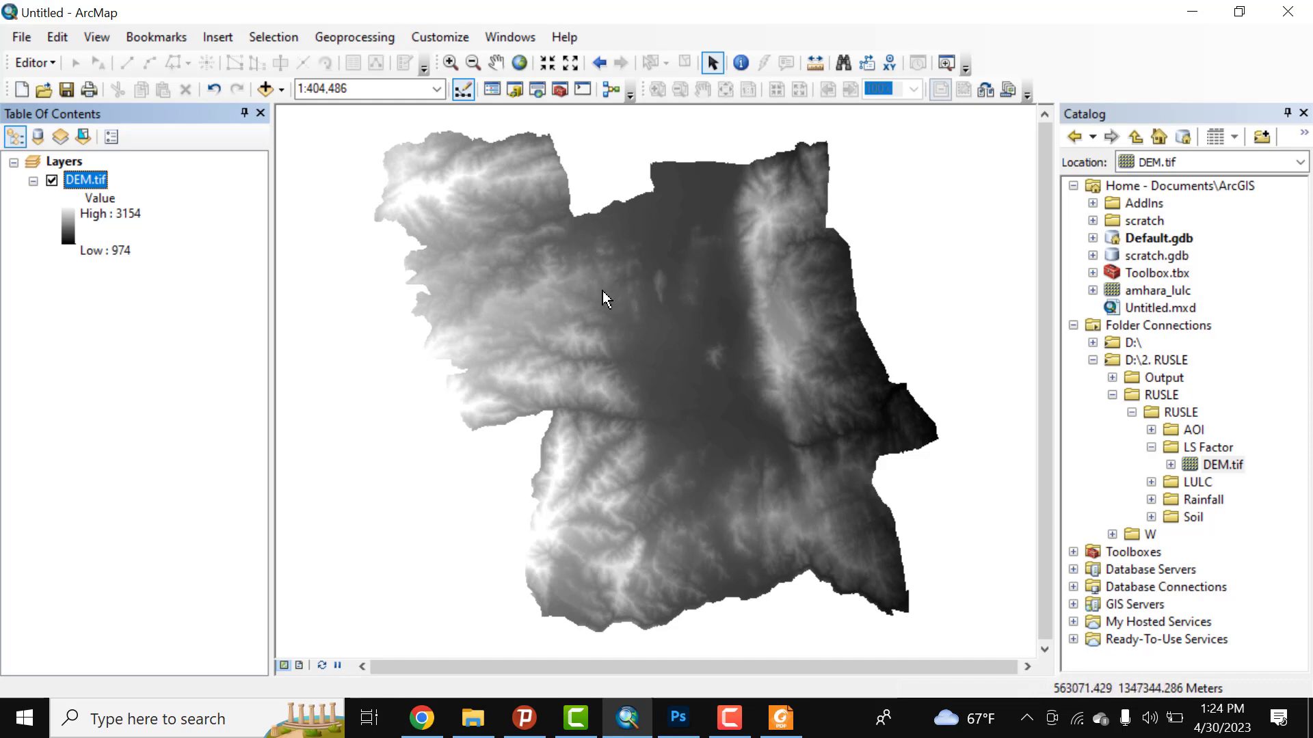
left_click(1303, 113)
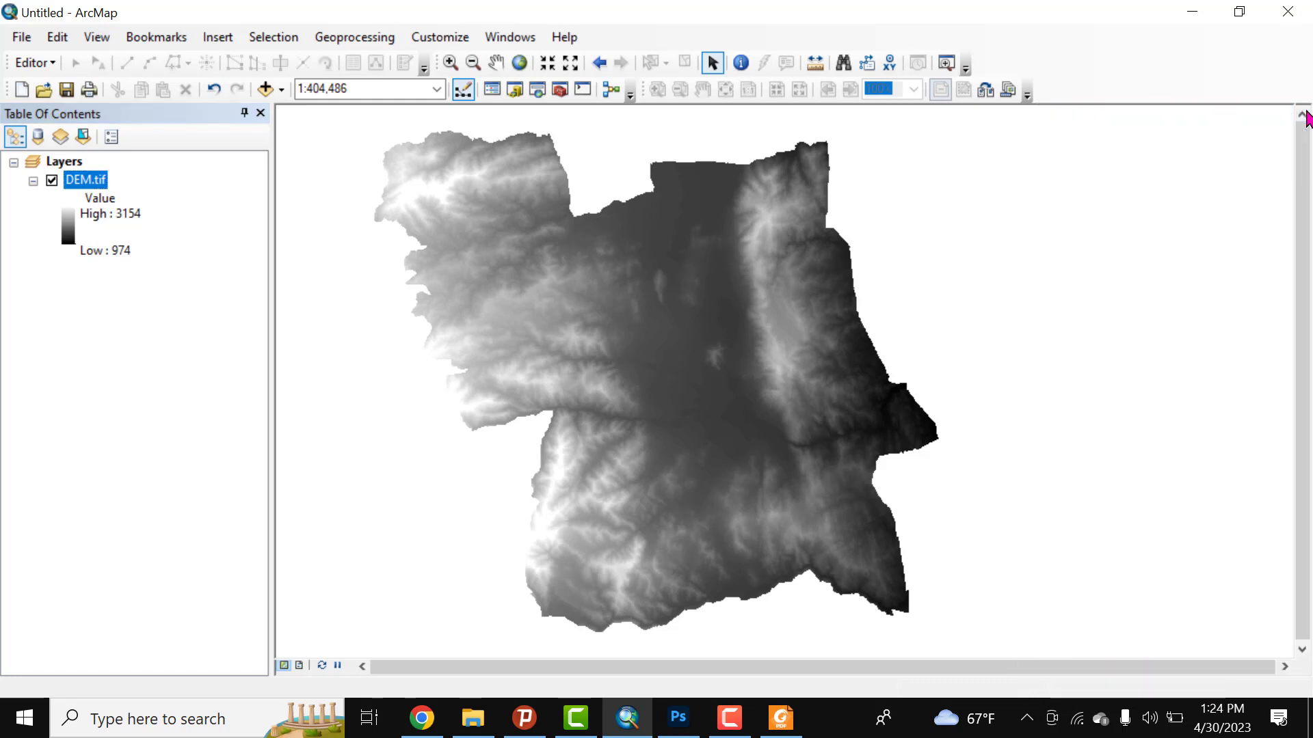
Open the Fill tool from the Hydrology toolset of the Spatial Analyst Tools in ArcToolbox.
left_click(560, 90)
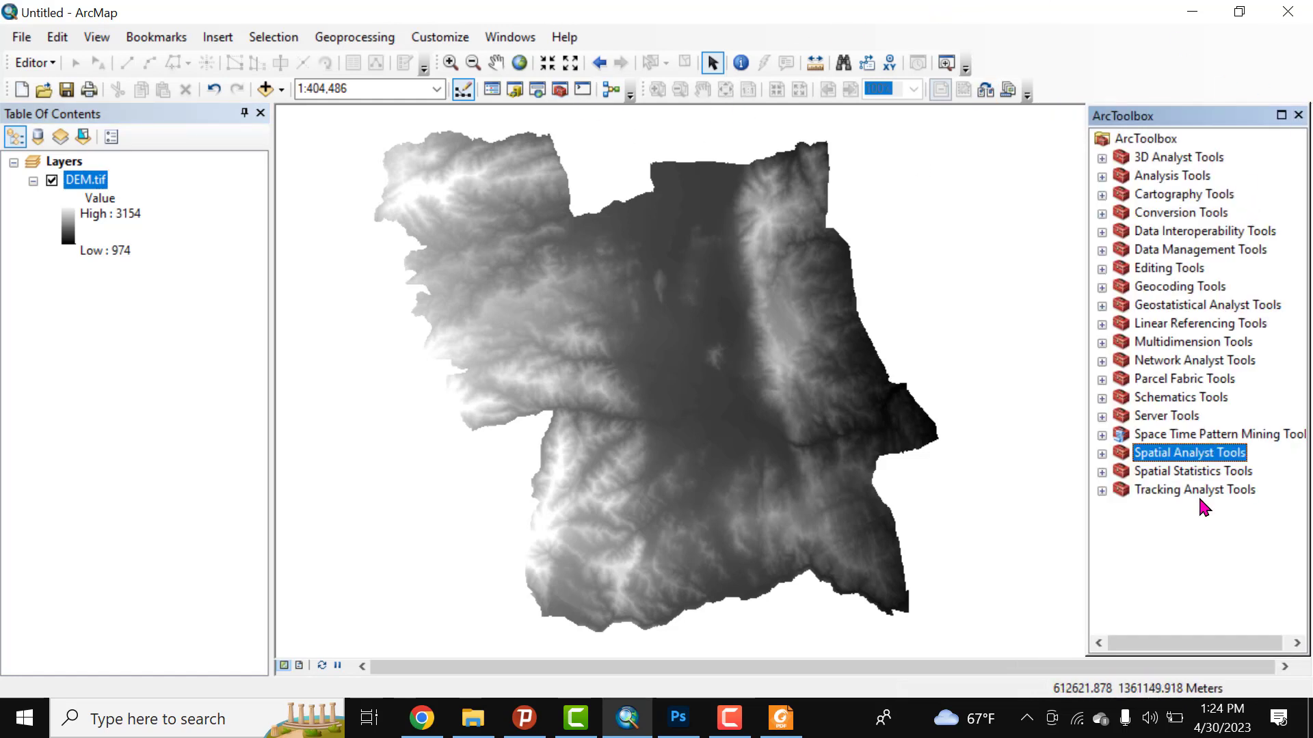
left_click(1102, 454)
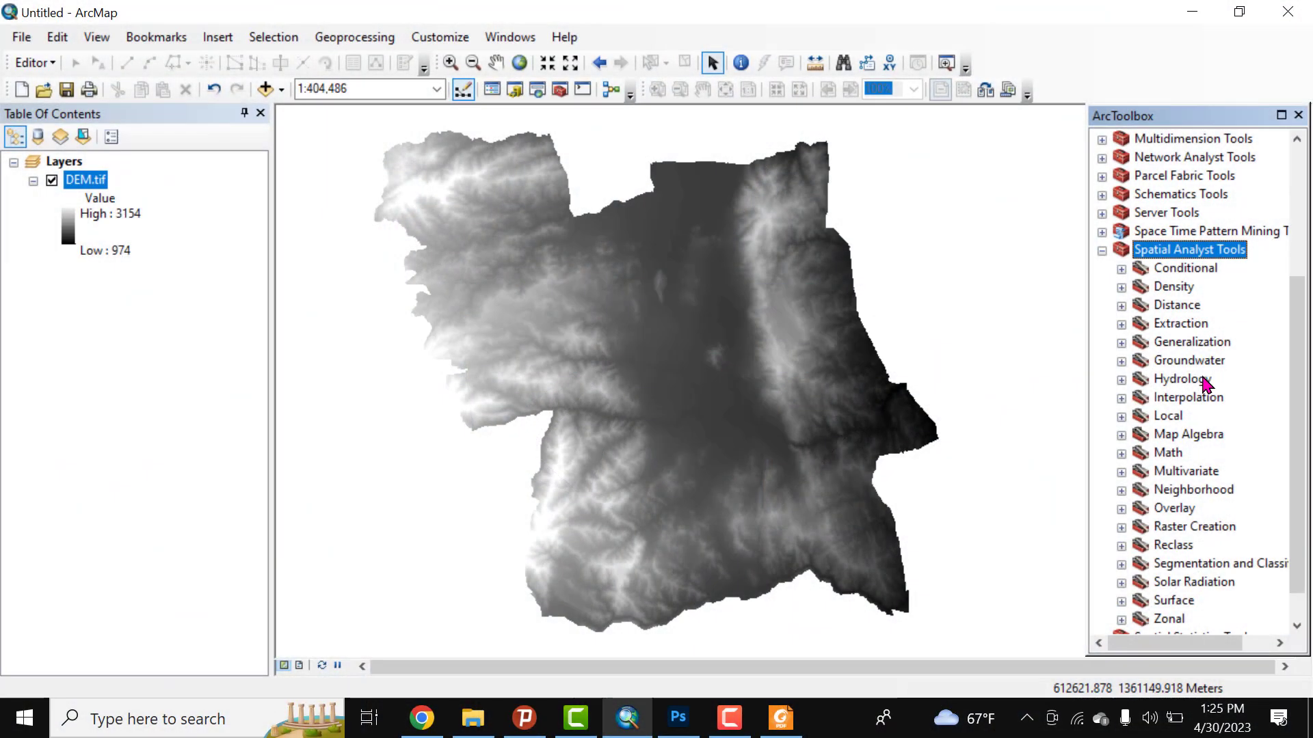
double_click(1190, 379)
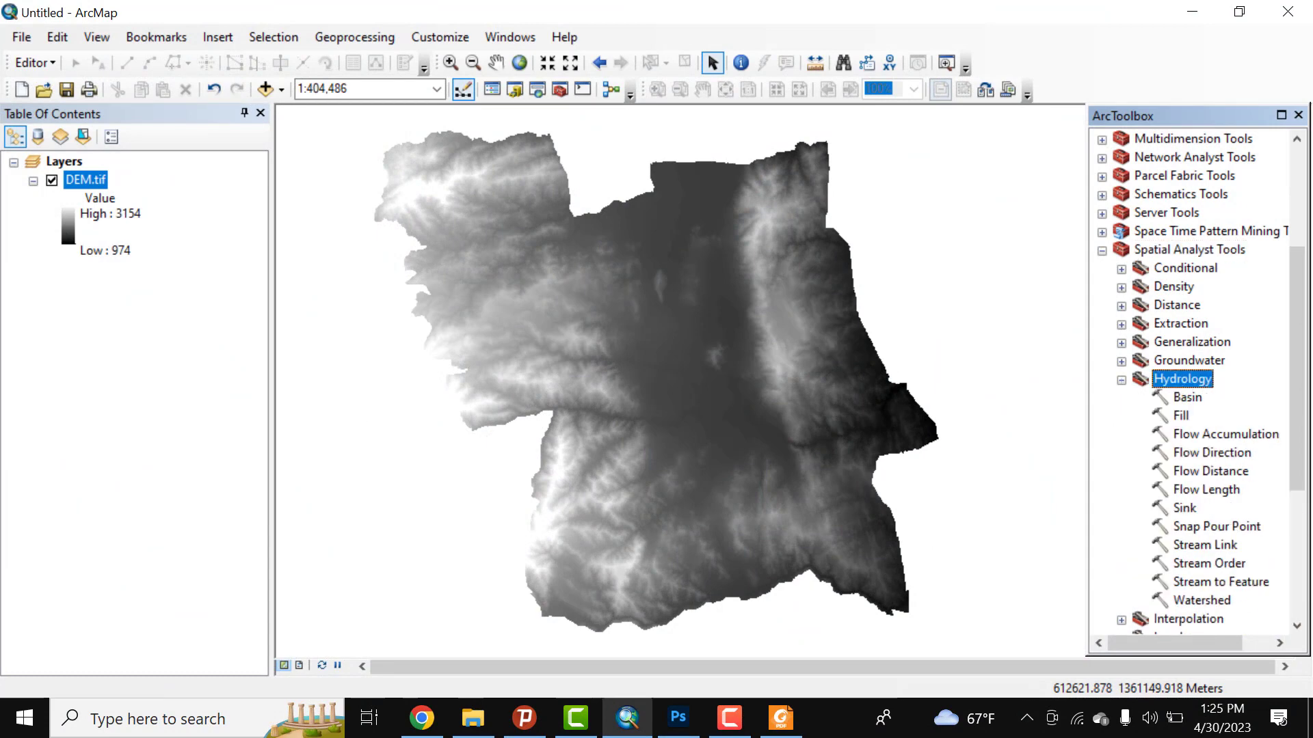
double_click(1182, 416)
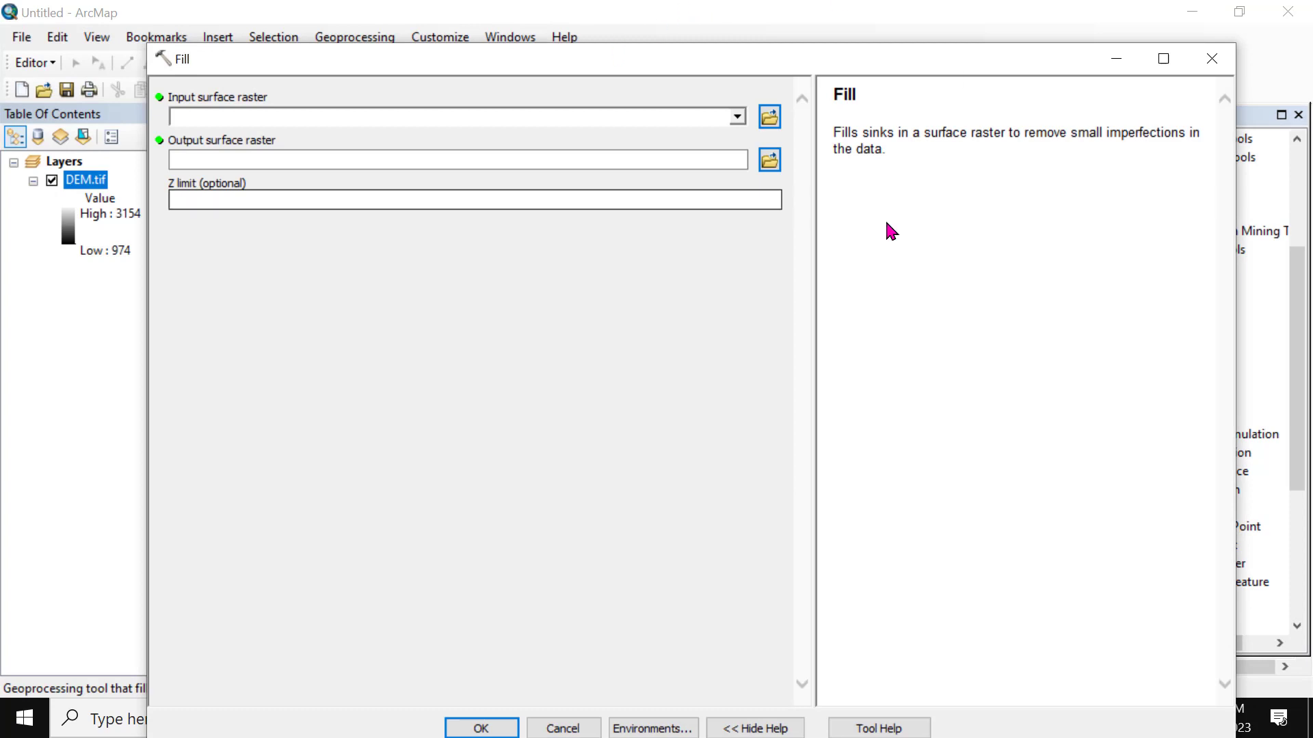
left_click_drag(792, 50, 733, 13)
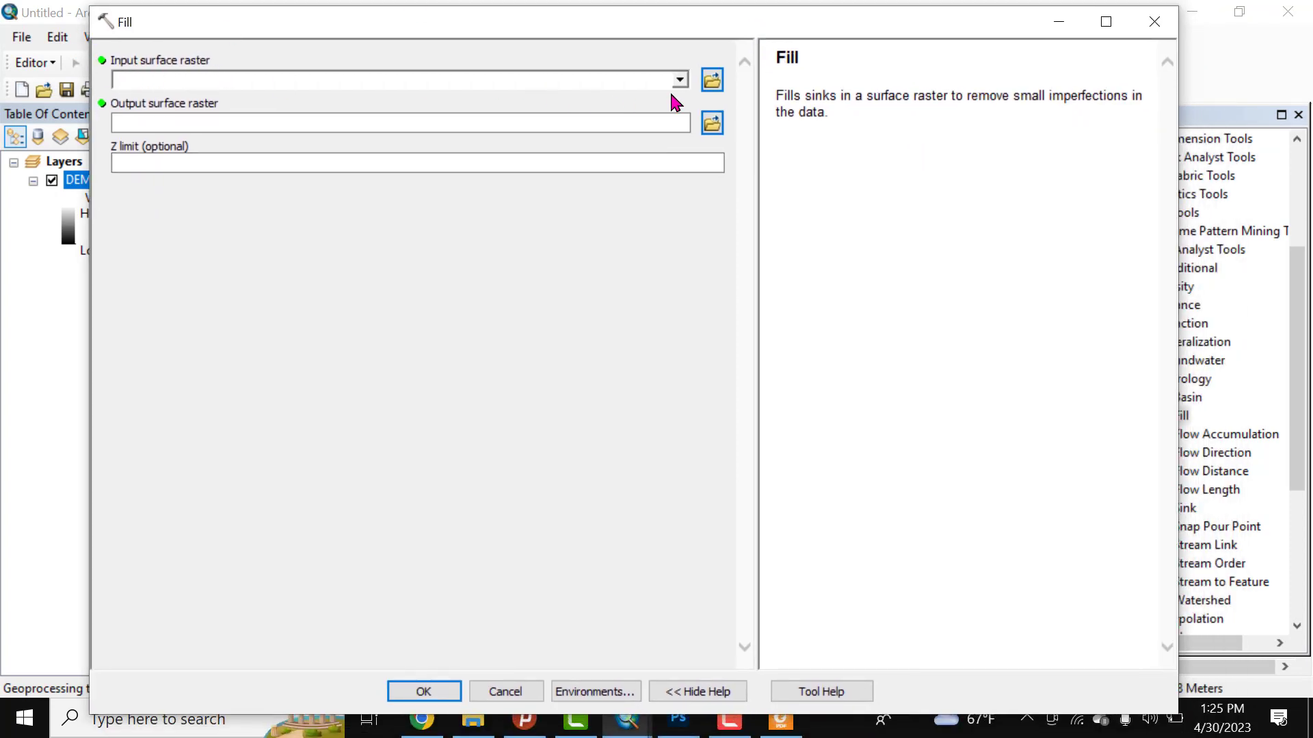
left_click_drag(911, 35, 1312, 82)
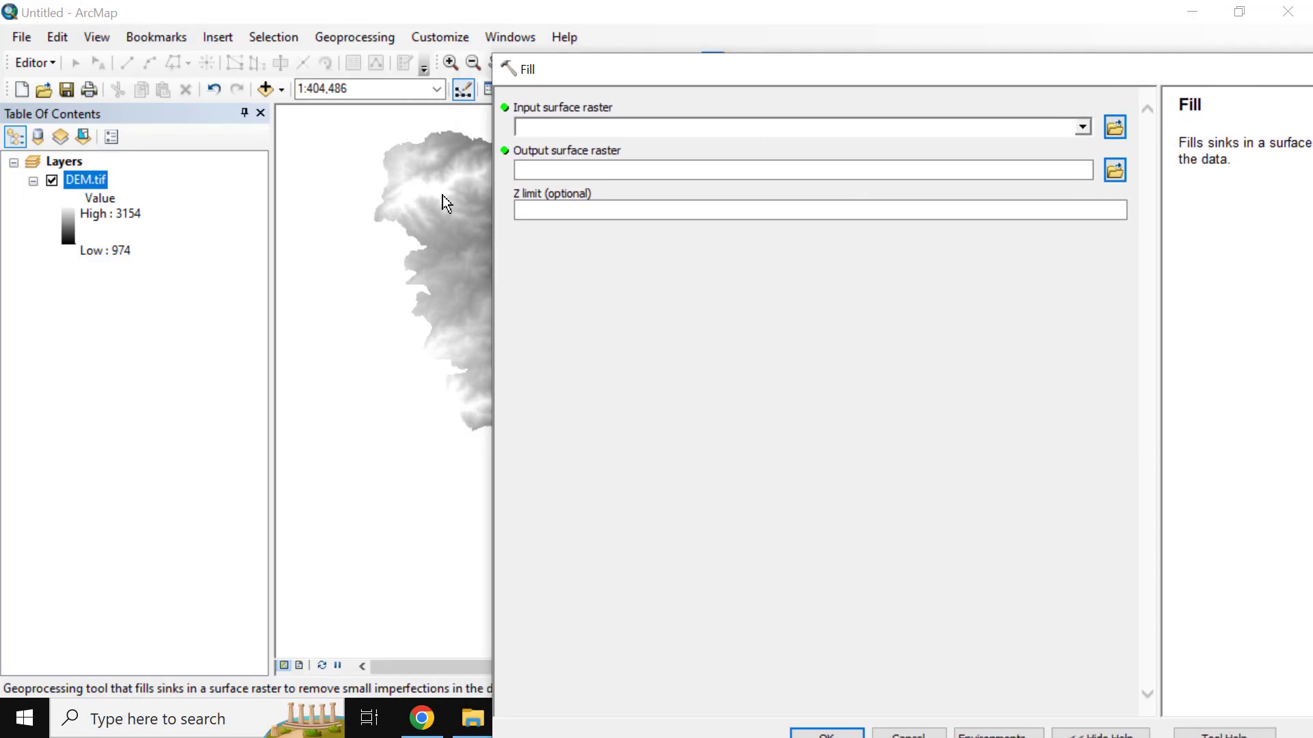
Fill the sinks of DEM.tif into an output raster named Fill_K in Default.gdb, and remove the DEM.tif layer.
left_click(1082, 127)
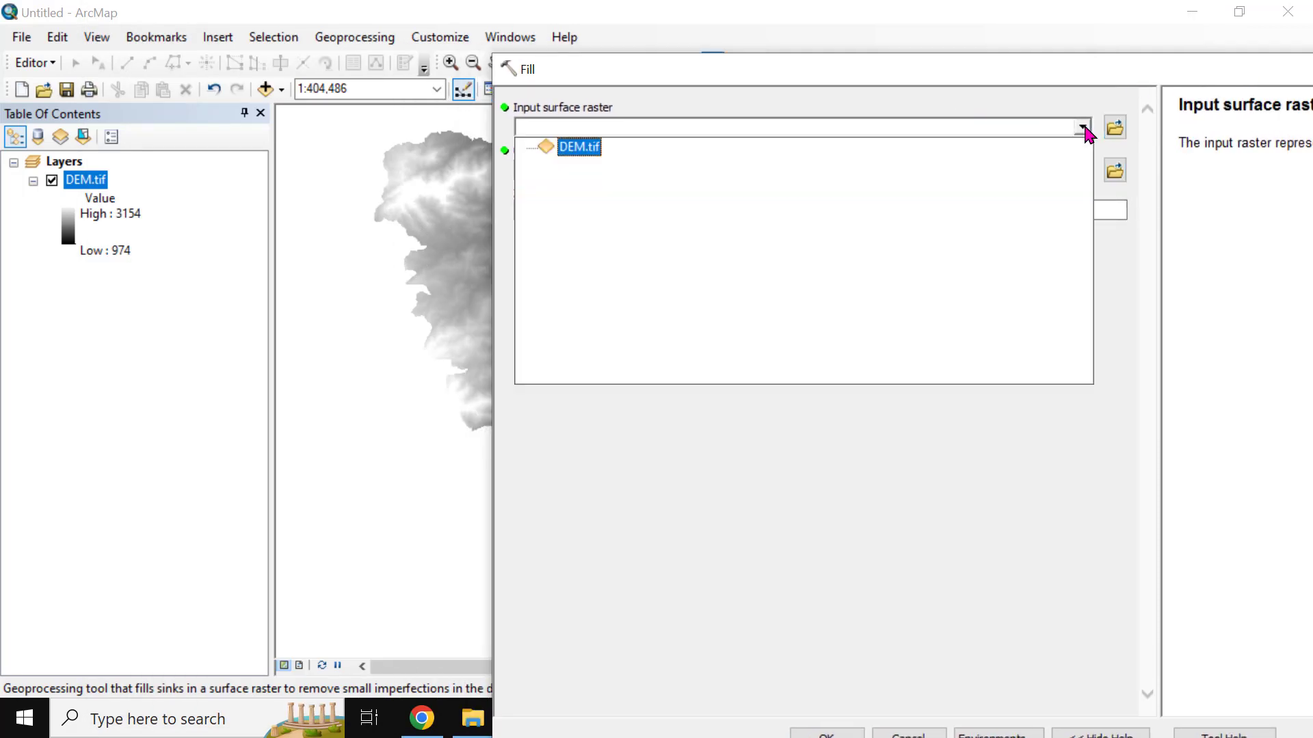
left_click(571, 147)
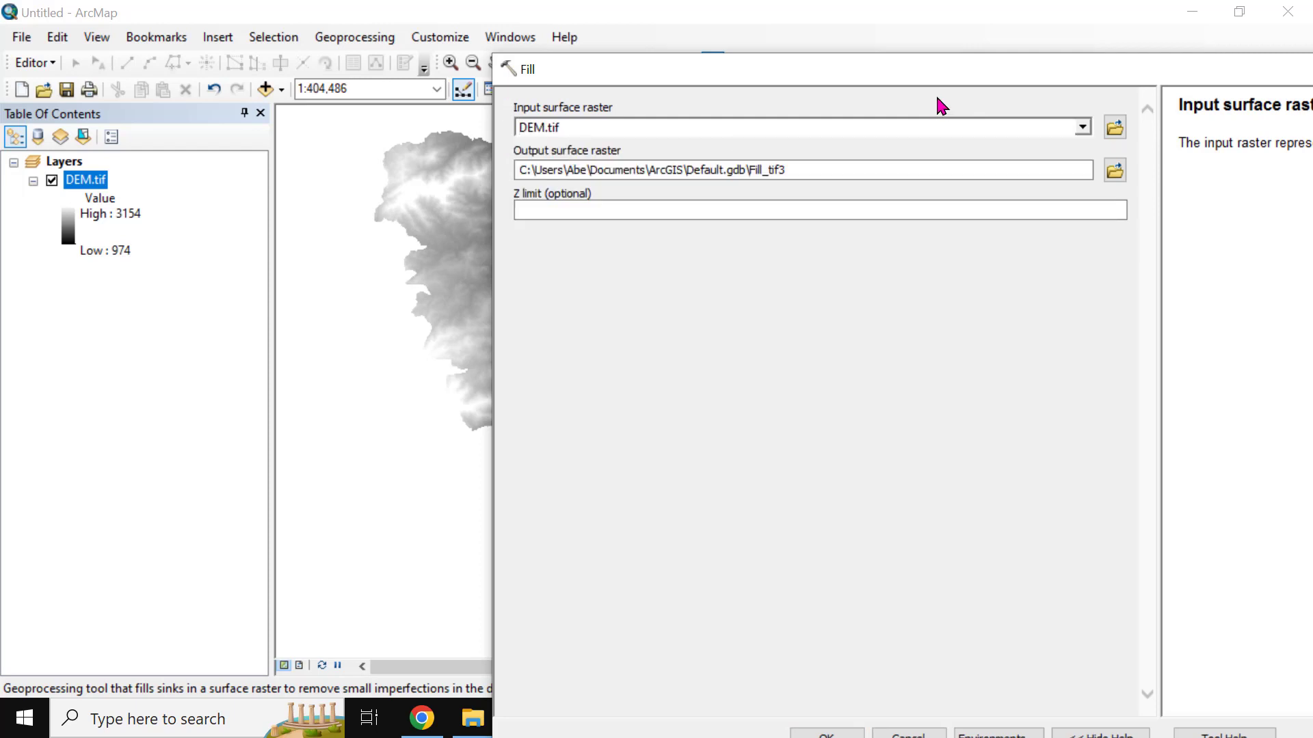
left_click(927, 172)
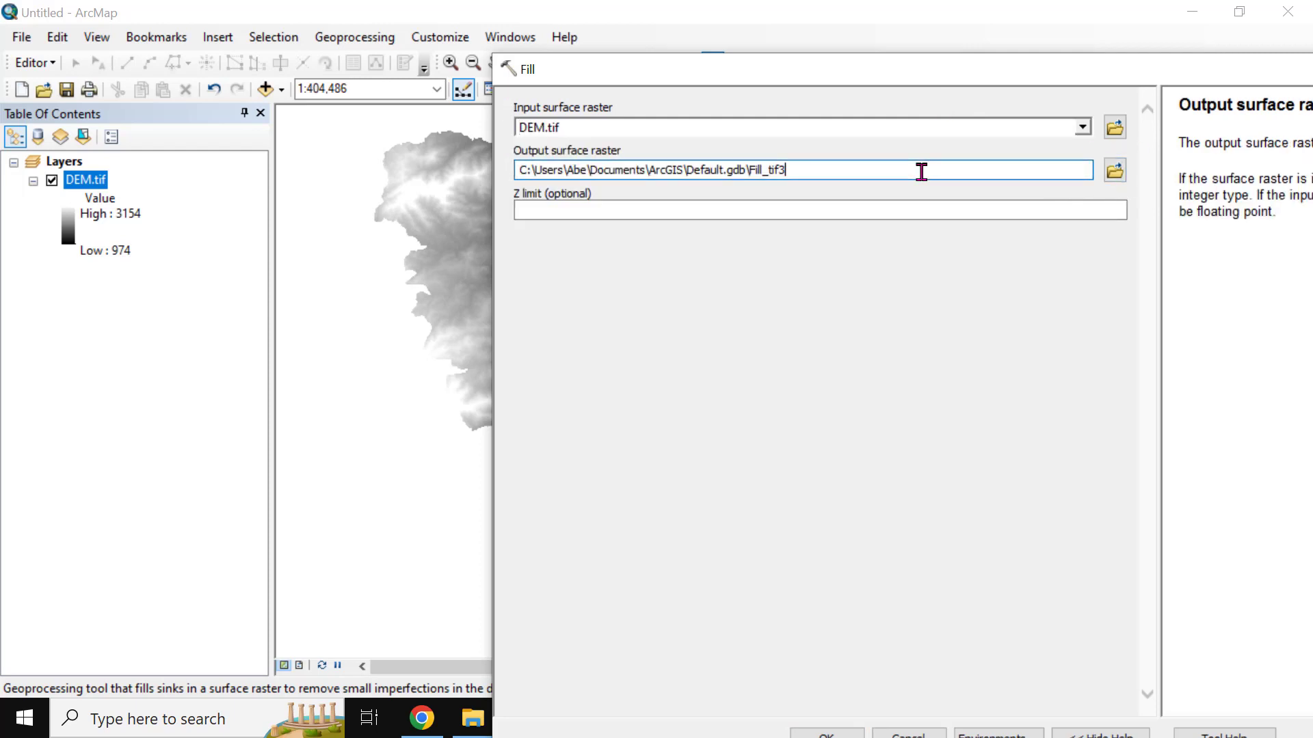
key("BackSpace")
left_click_drag(1040, 70, 650, 35)
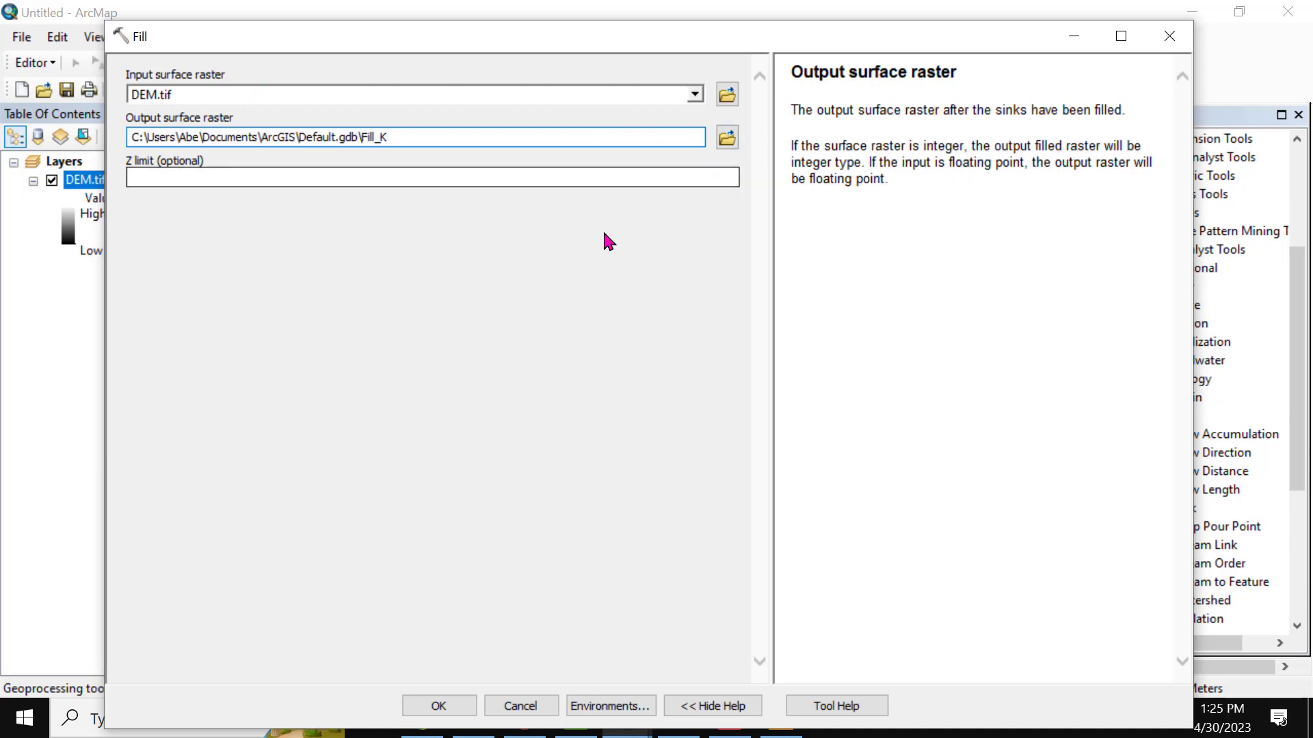
left_click(437, 704)
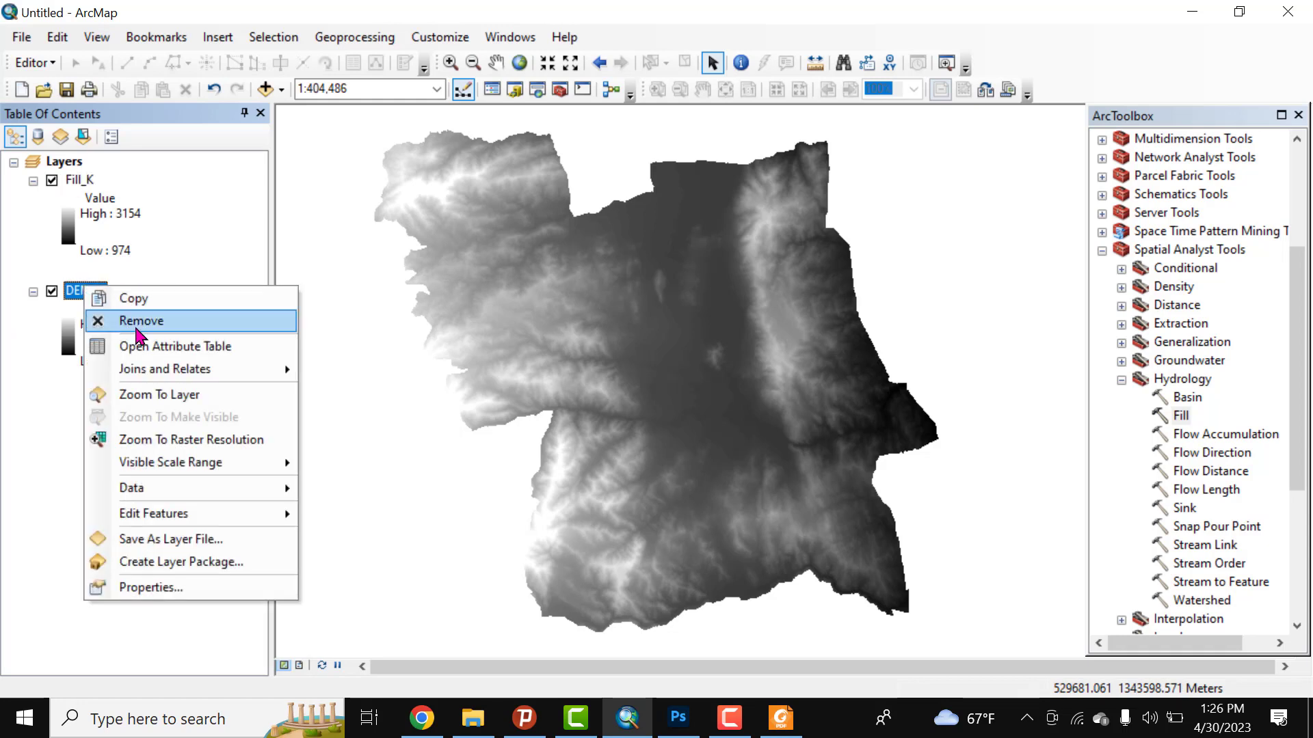
left_click(137, 321)
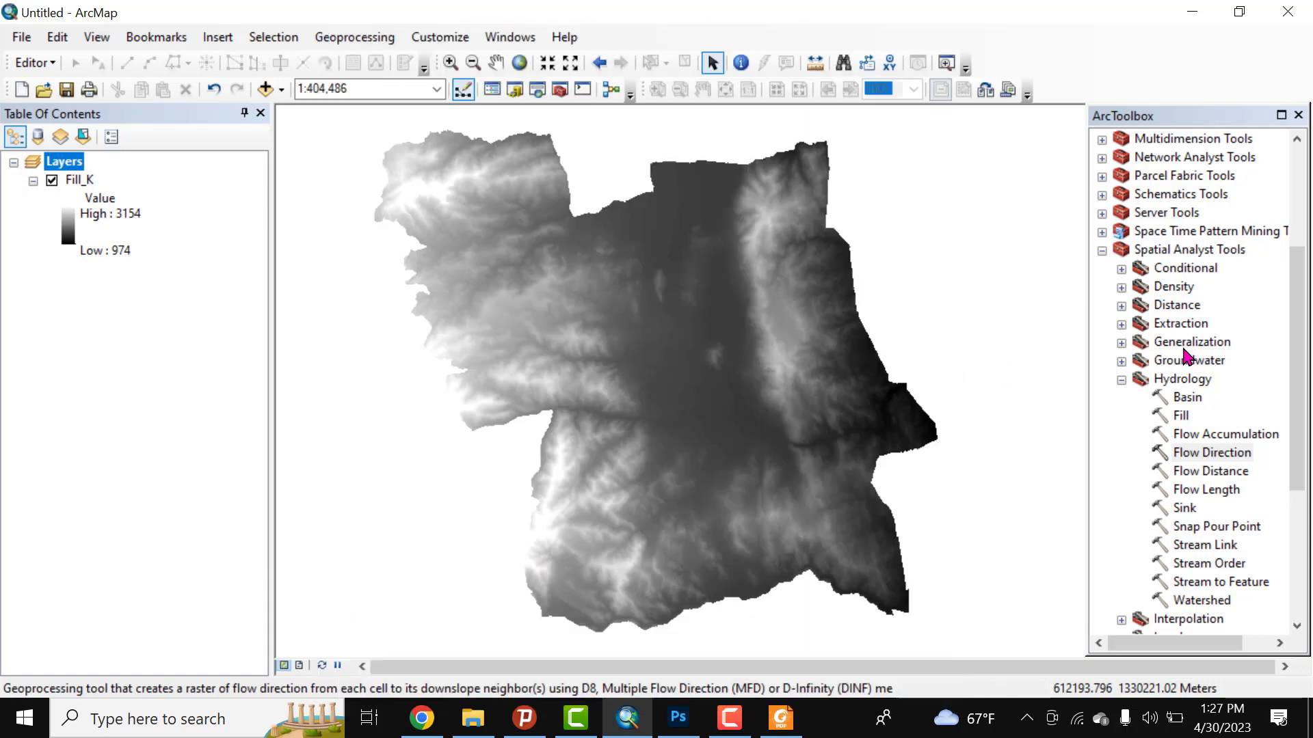
Open the Flow Direction tool from the Hydrology toolset and set Fill_K as its input surface raster.
double_click(1211, 454)
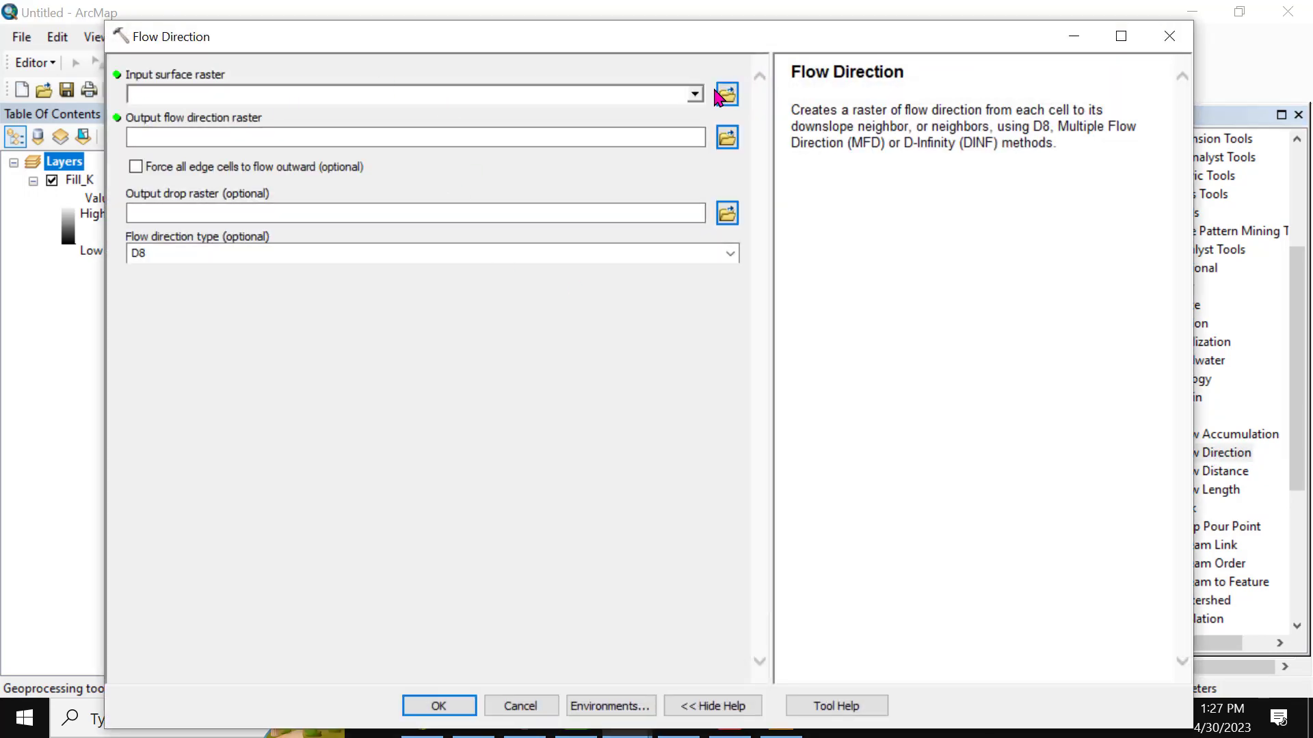
left_click(695, 94)
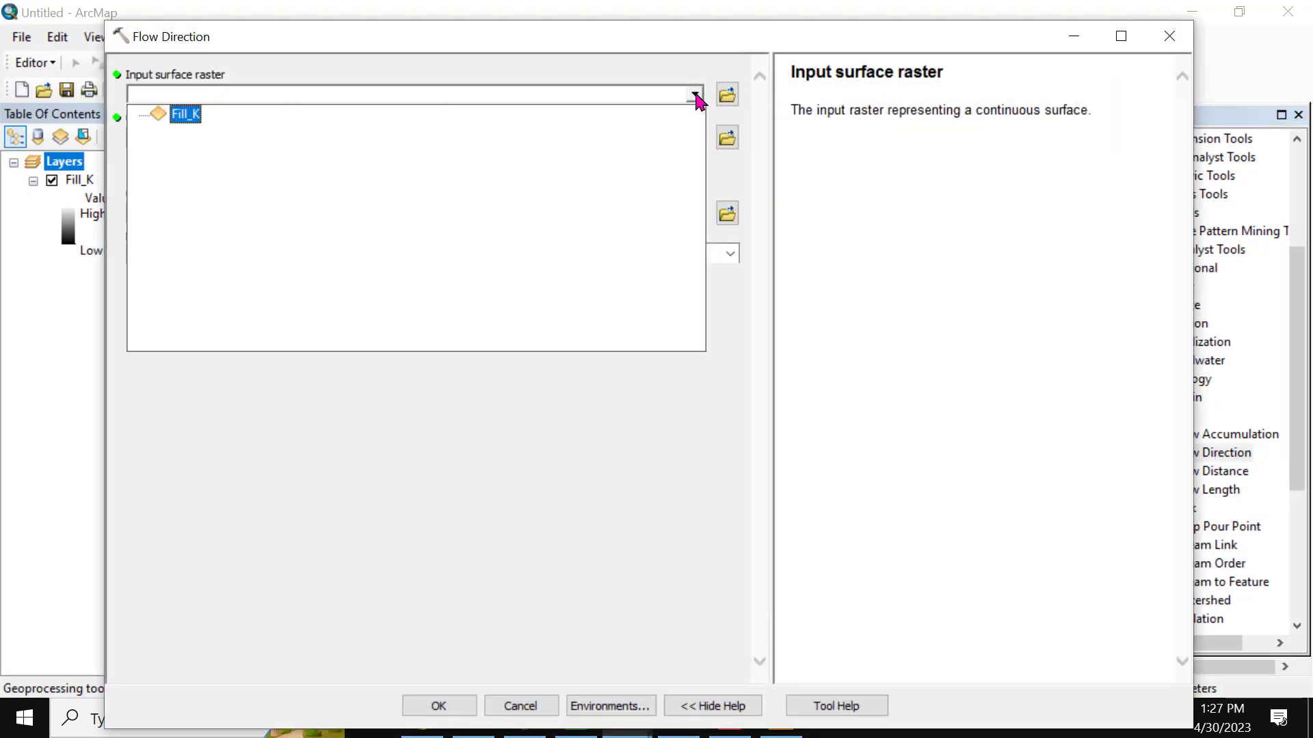
left_click(185, 116)
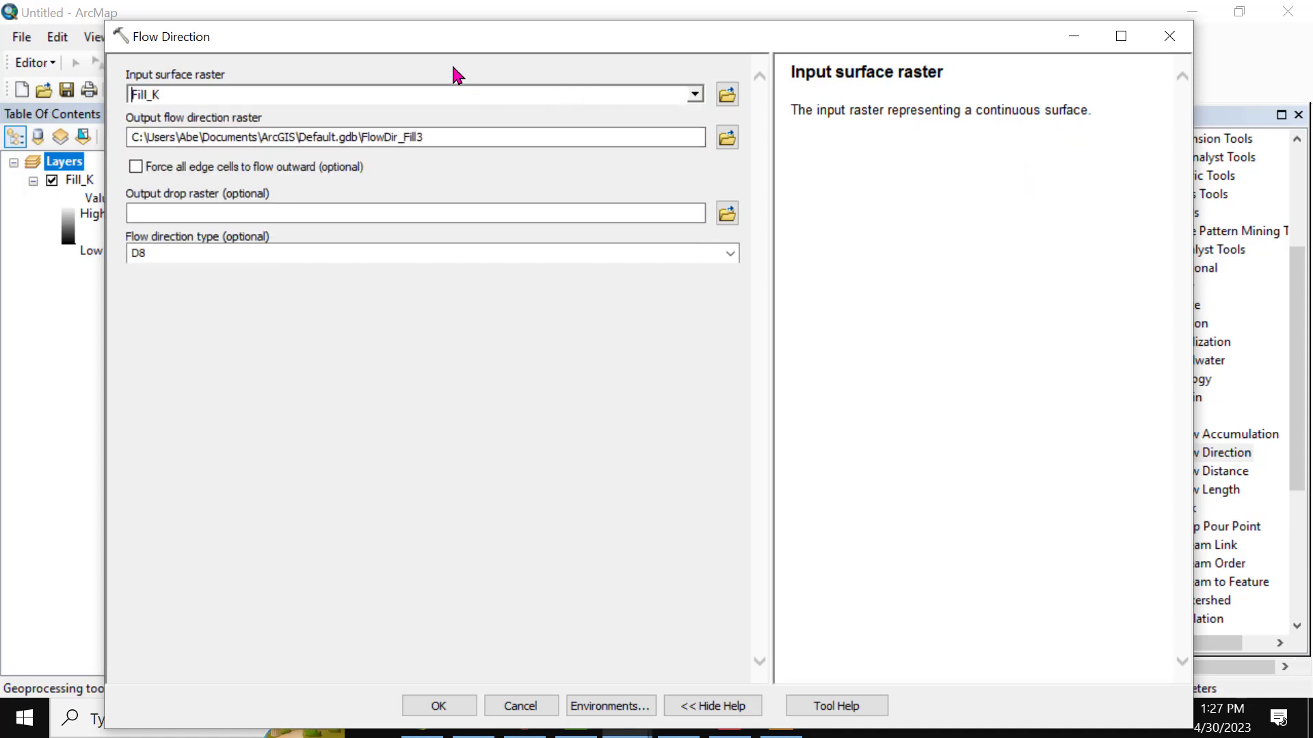
left_click_drag(445, 31, 653, 38)
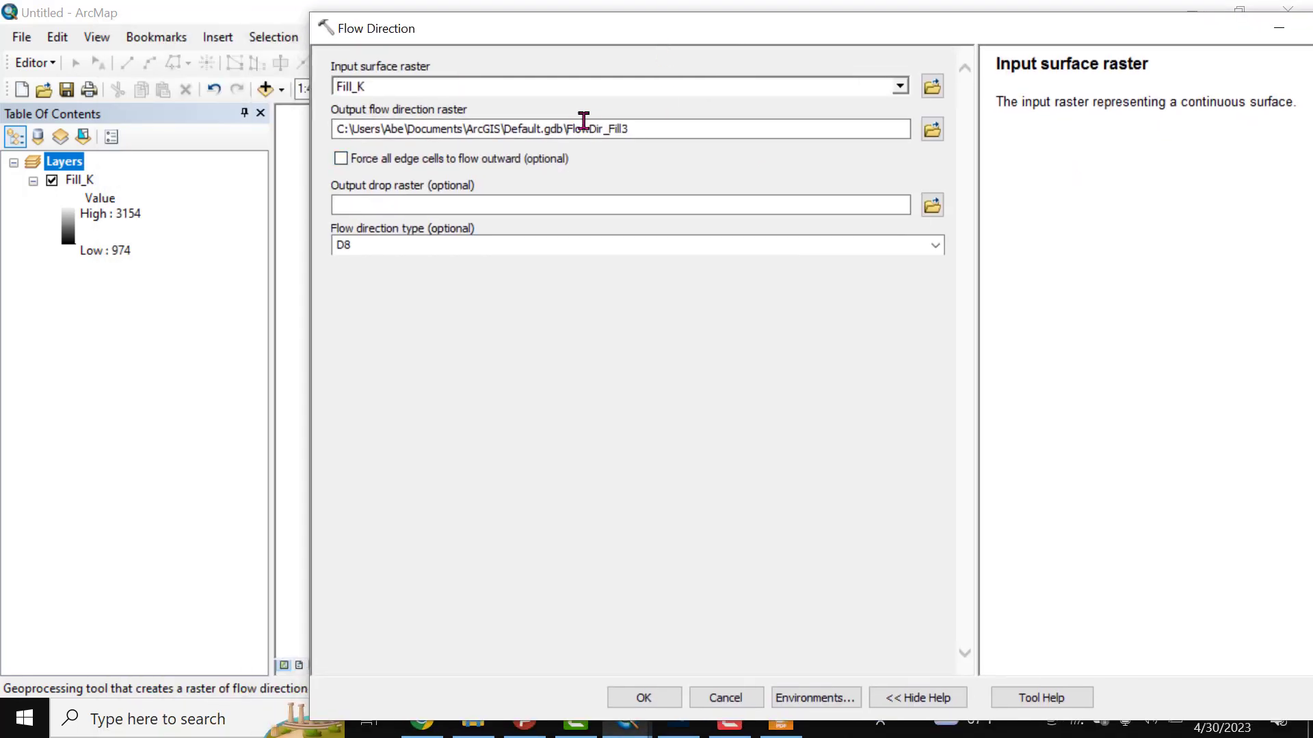
Name the output flow direction raster FDR_K and run Flow Direction with the D8 type.
left_click(706, 135)
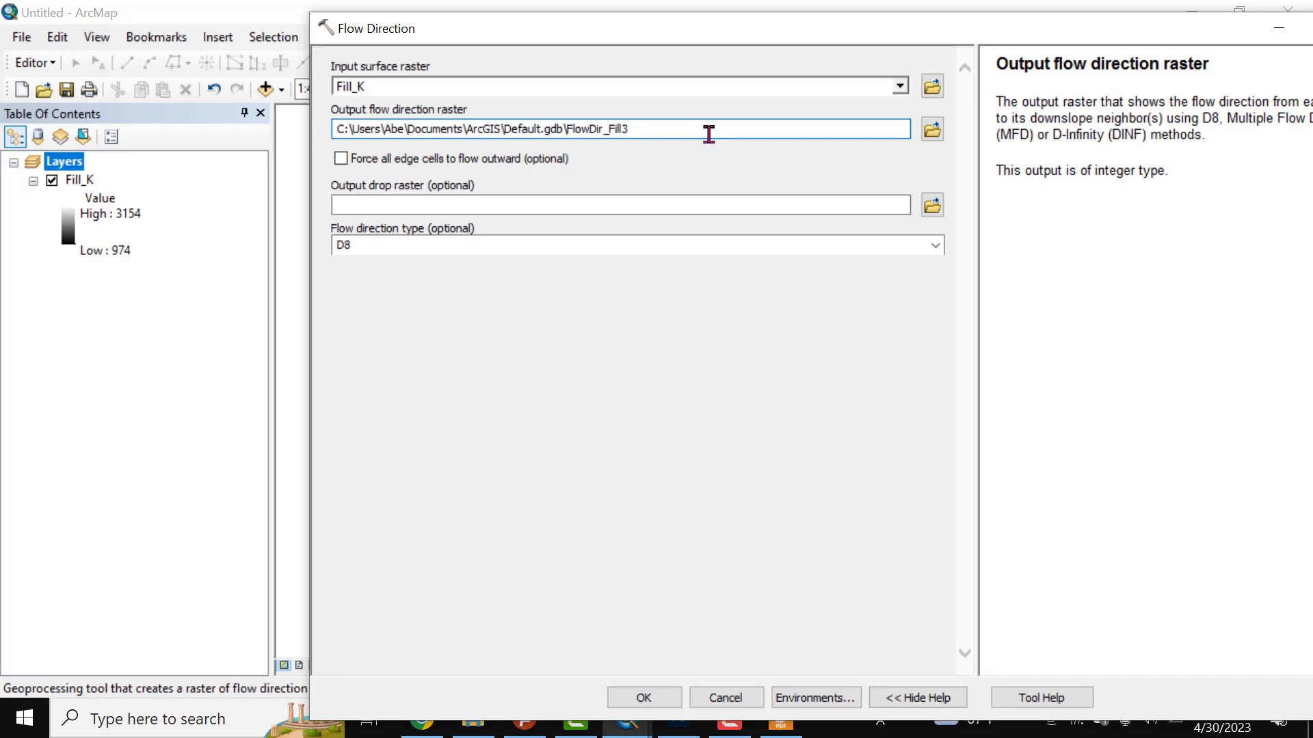
key("BackSpace")
key("BackSpace")
key("BackSpace")
key("BackSpace")
key("BackSpace")
key("BackSpace")
key("BackSpace")
key("BackSpace")
key("BackSpace")
type("DR_K")
left_click(639, 698)
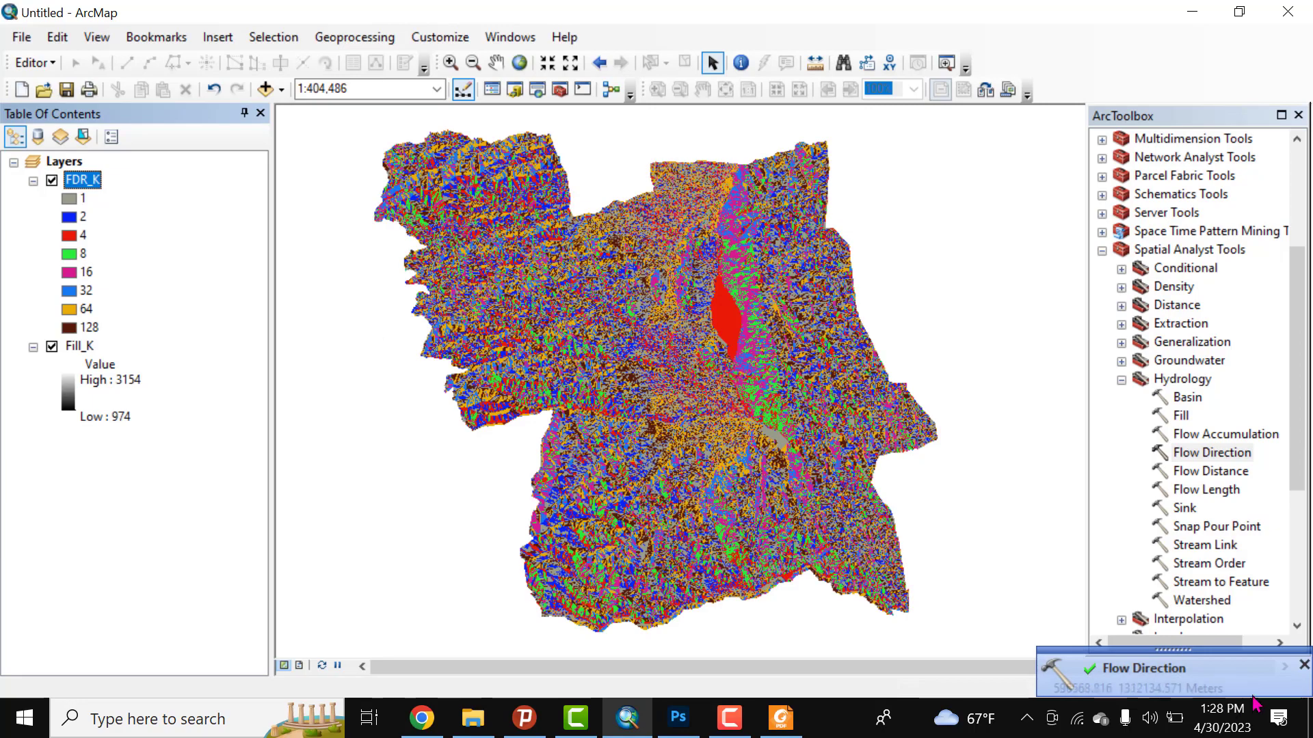
Run Flow Accumulation on FDR_K with output raster FAcc_K, data type FLOAT and flow direction type D8.
scroll(636, 369, "up", 2)
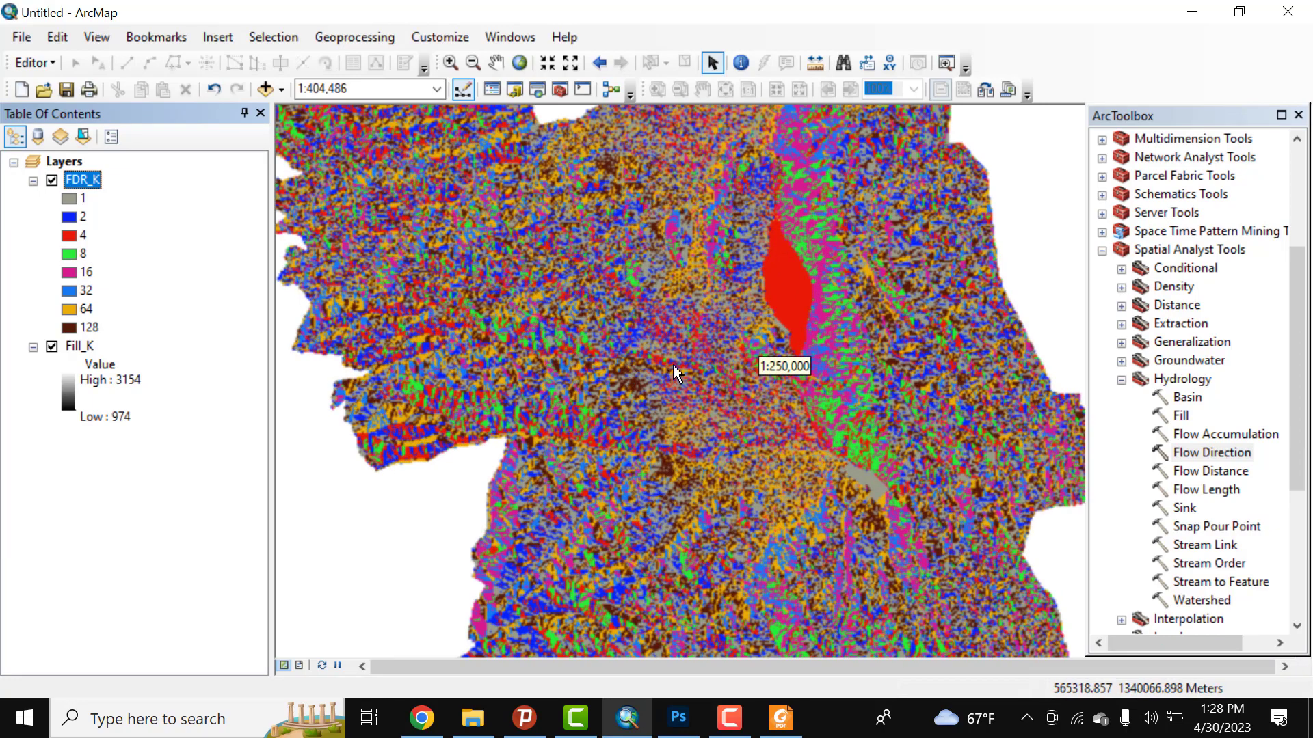
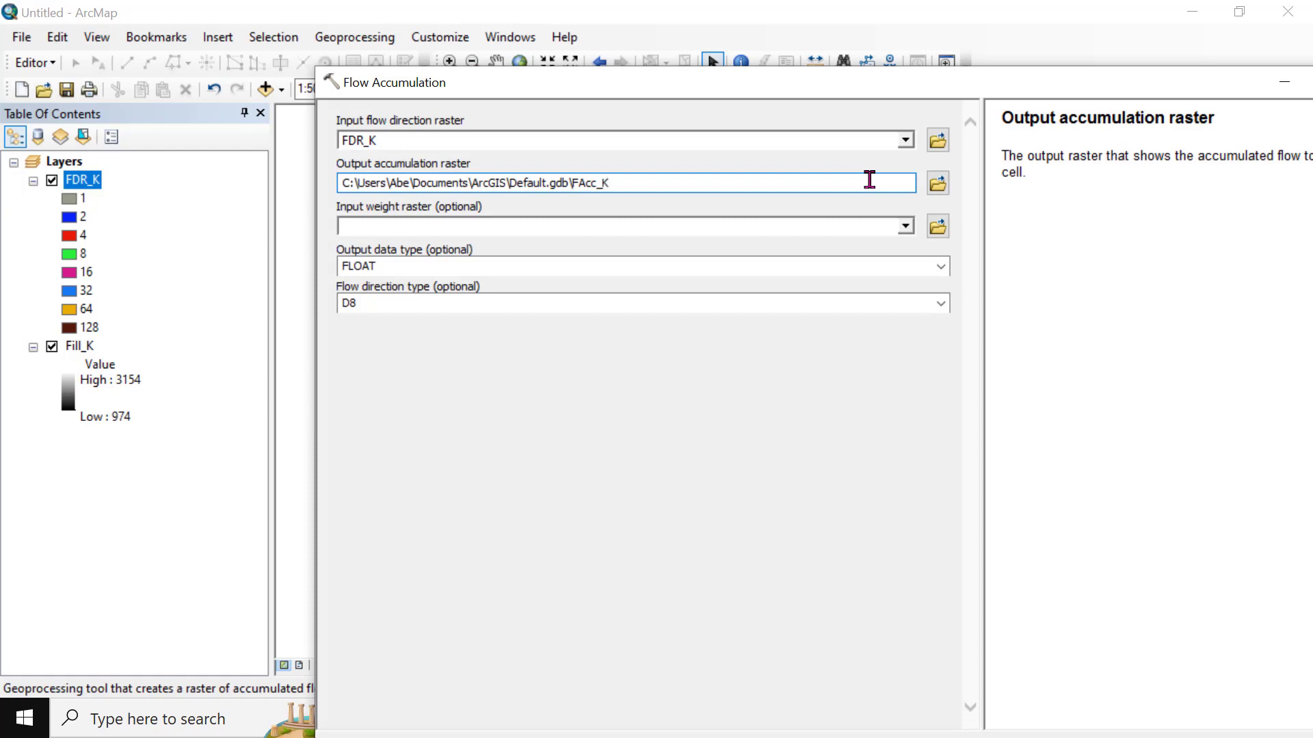
double_click(742, 82)
left_click(566, 673)
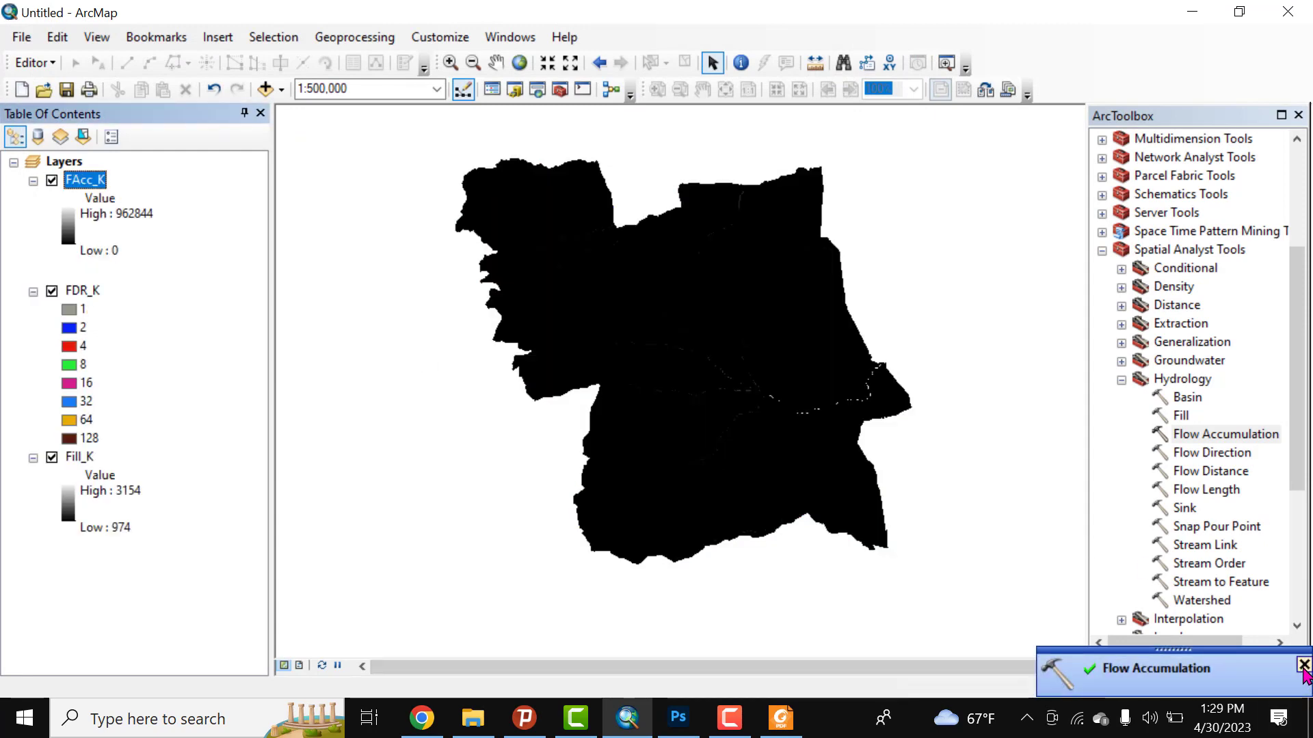
left_click(1304, 665)
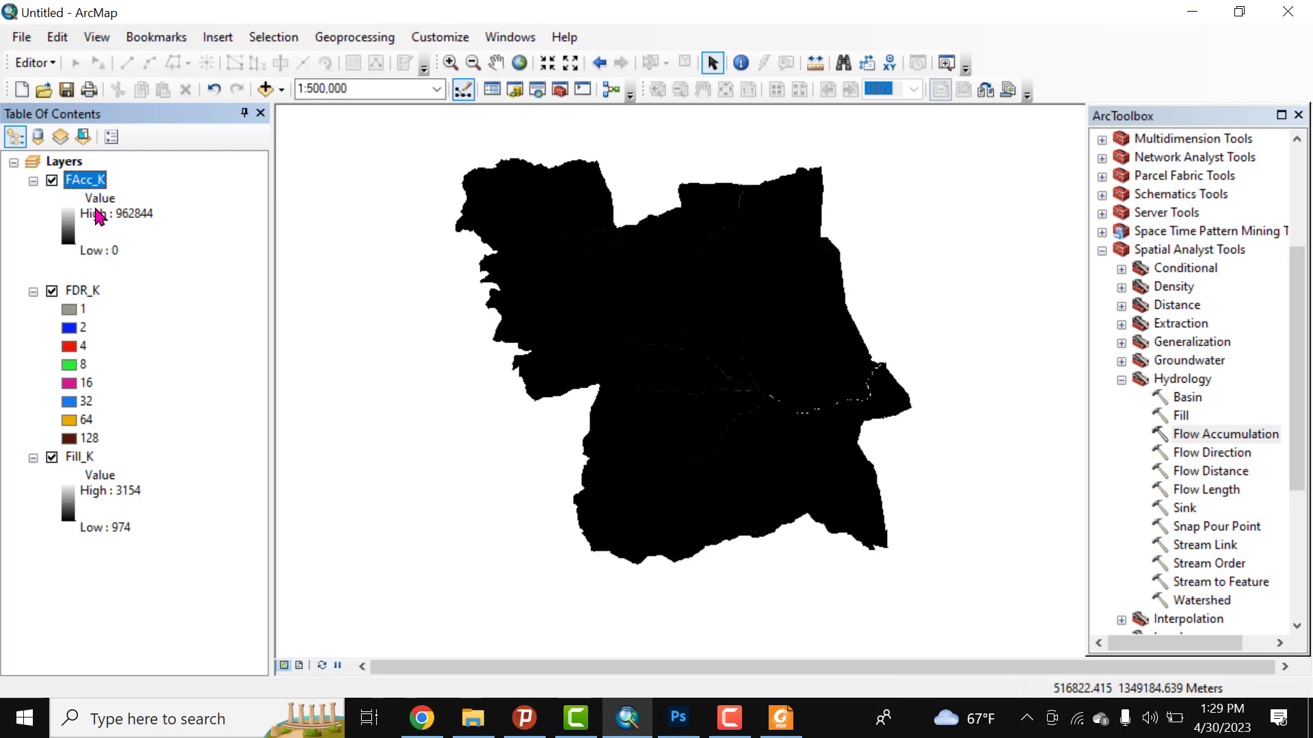
Examine the stream lines in the FAcc_K flow accumulation raster up close.
scroll(900, 412, "down", 1)
scroll(899, 411, "down", 2)
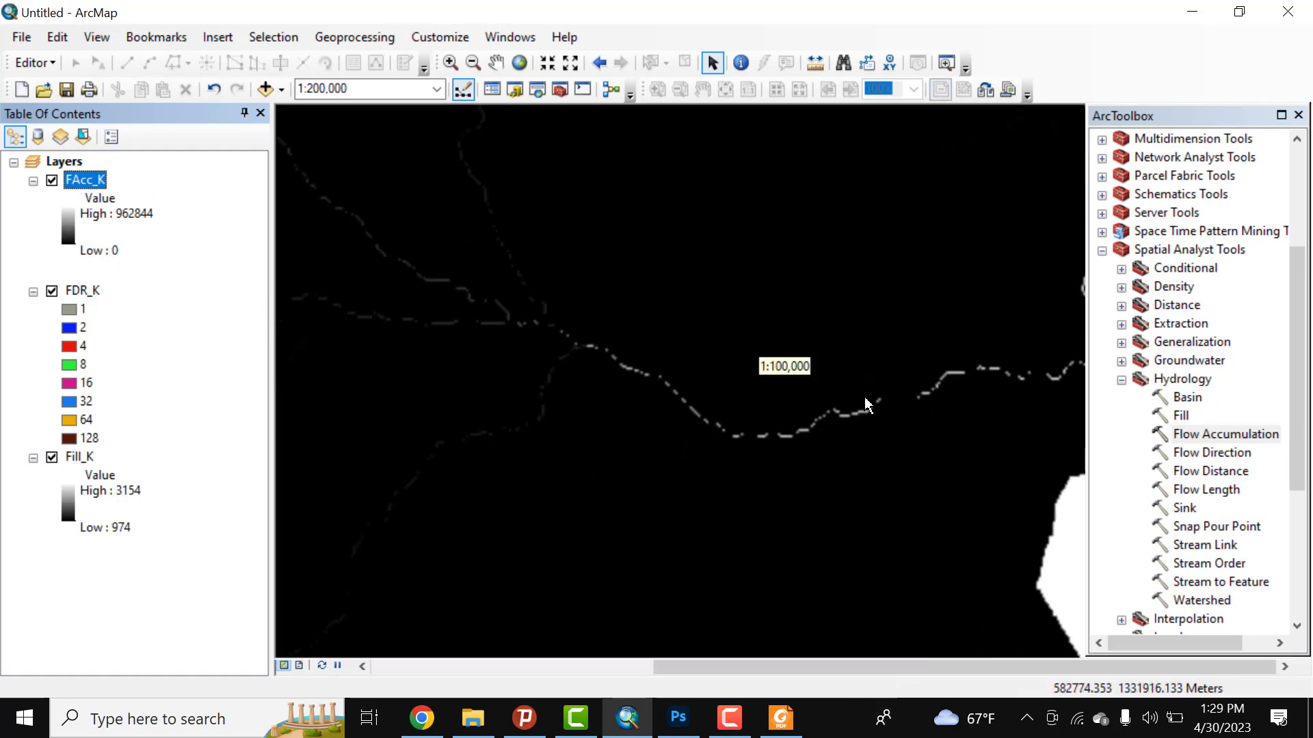
scroll(667, 403, "down", 1)
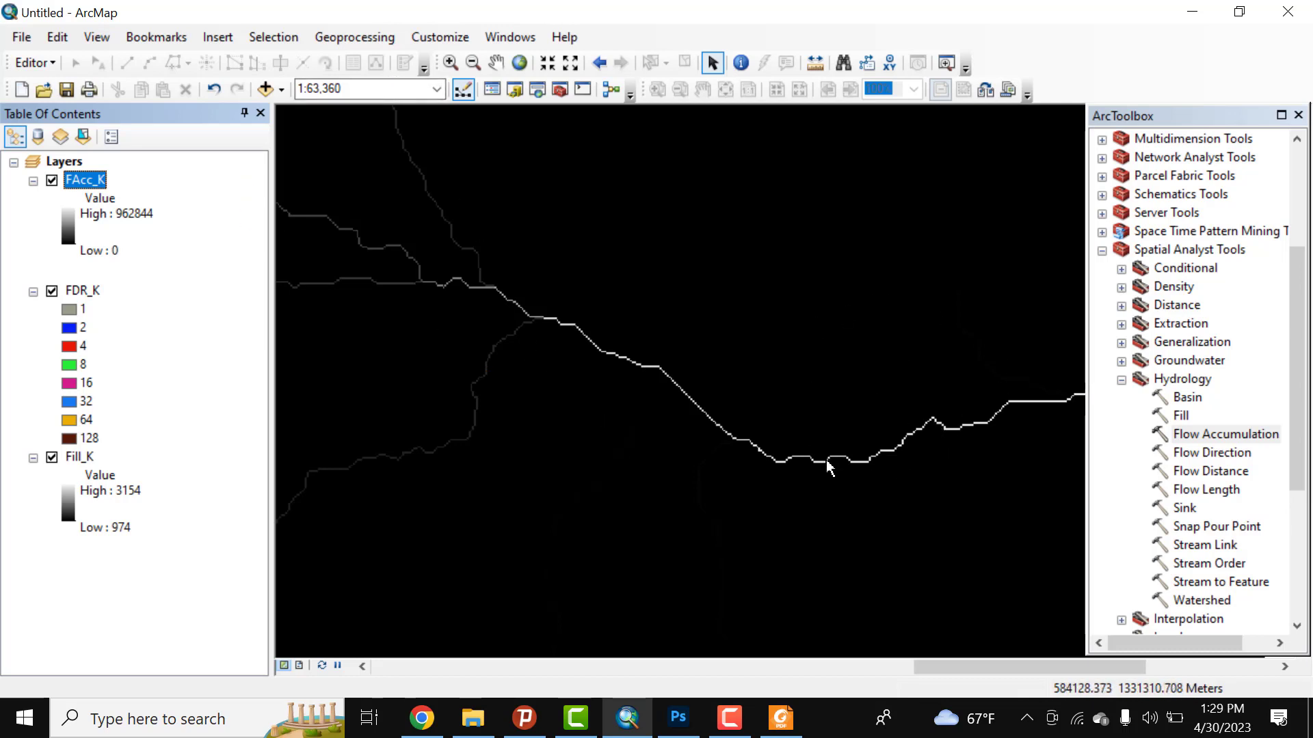
scroll(885, 421, "down", 5)
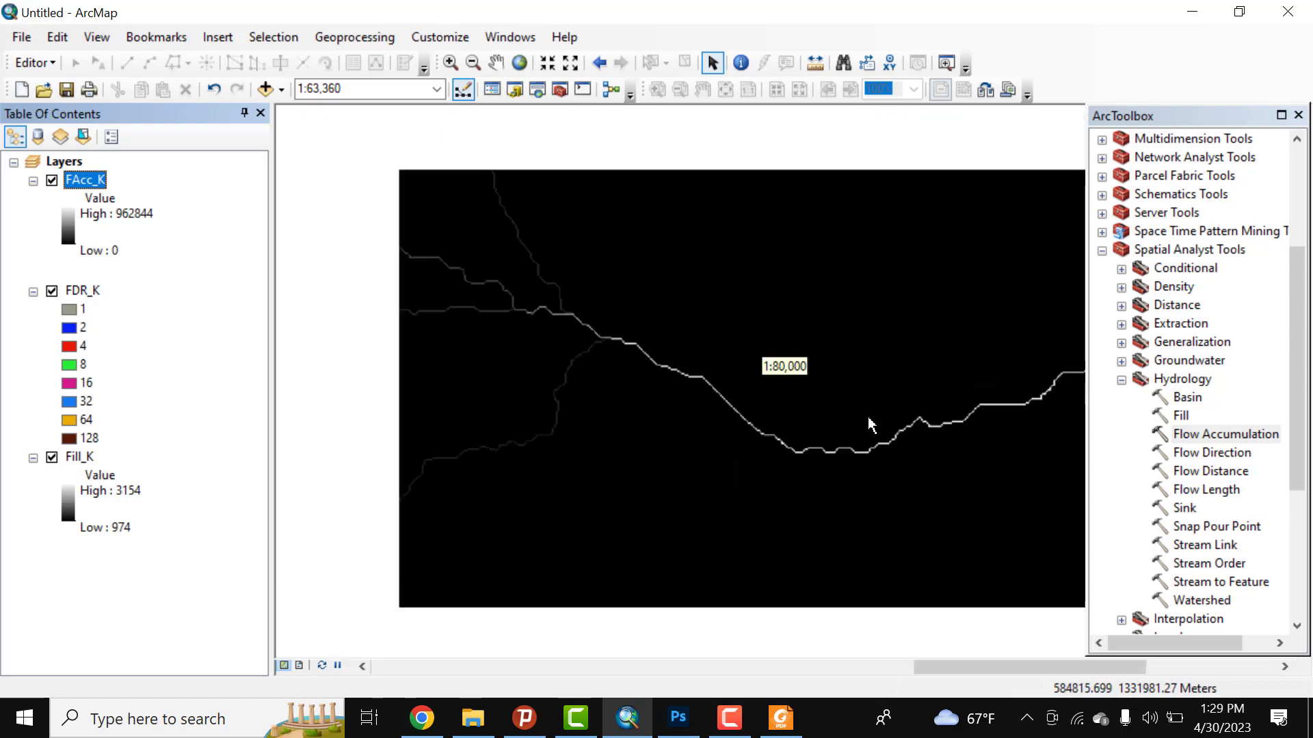
scroll(735, 404, "down", 2)
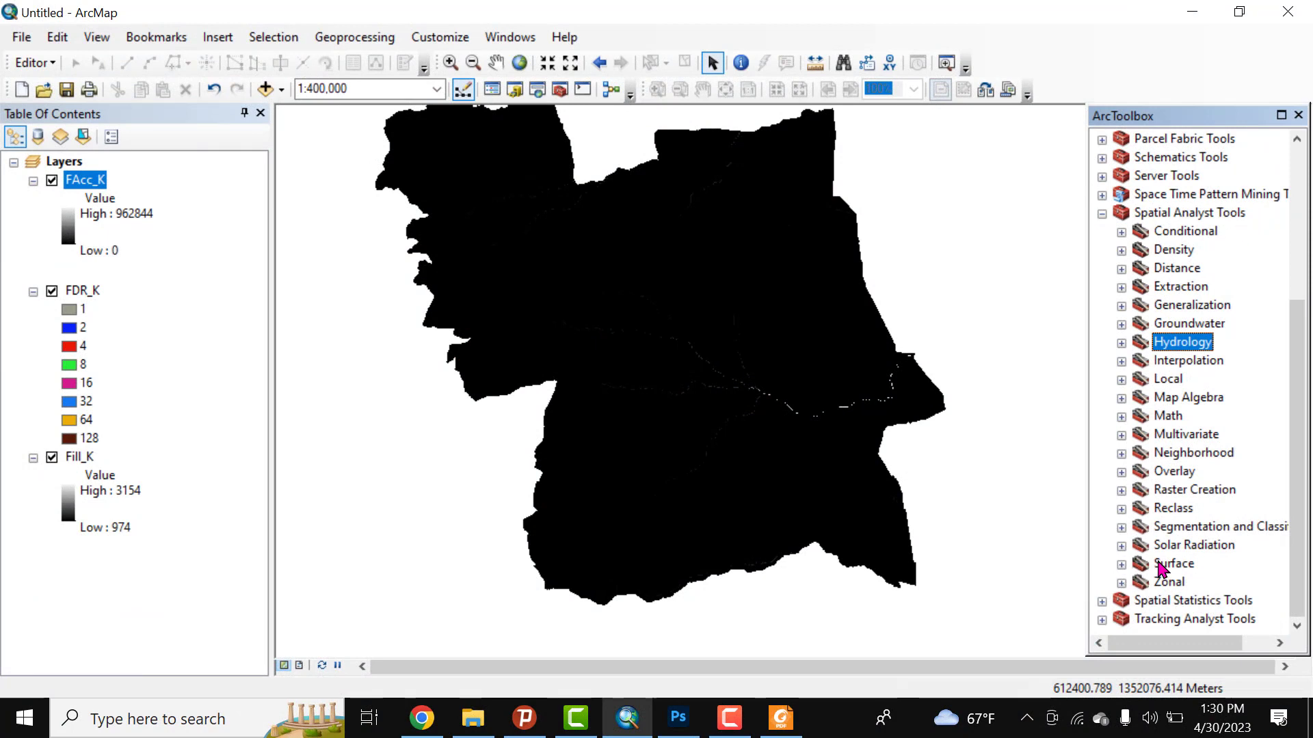
Open the Slope tool from the Spatial Analyst Surface toolset and set Fill_K as its input raster.
left_click(1125, 565)
scroll(1142, 547, "down", 1)
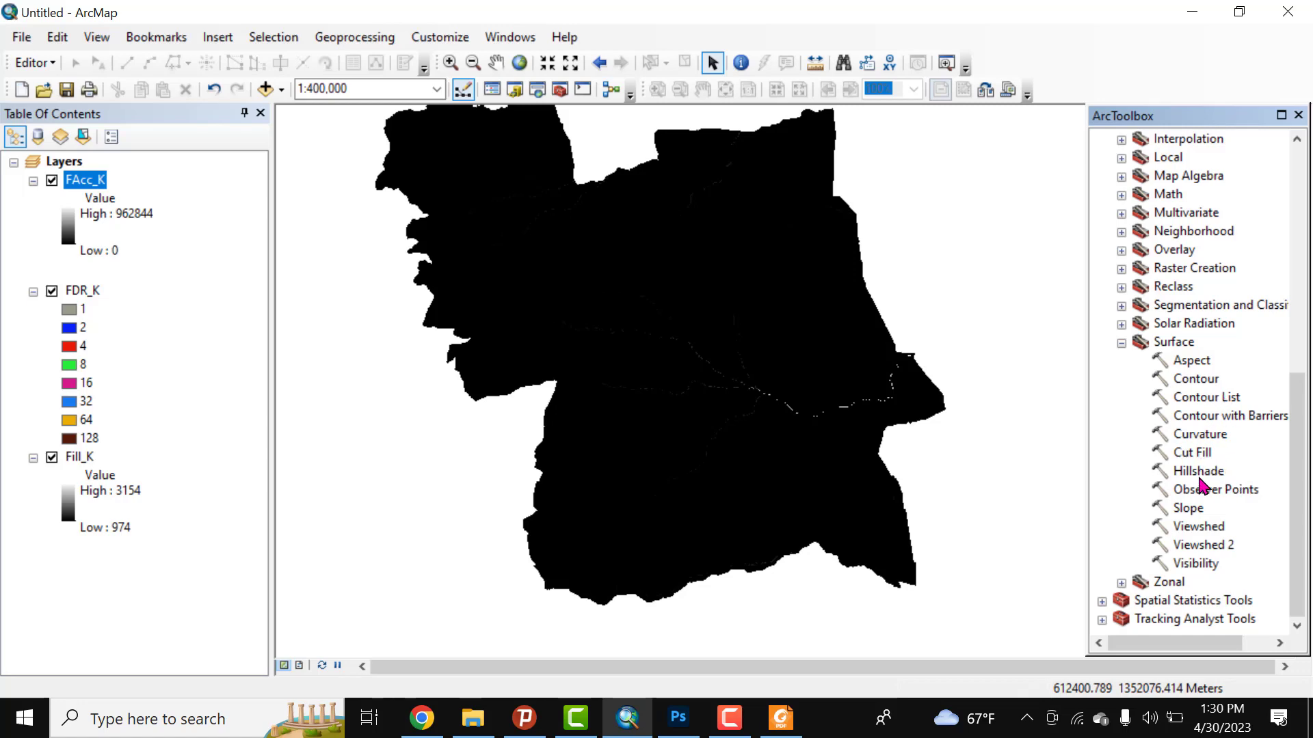
double_click(1188, 508)
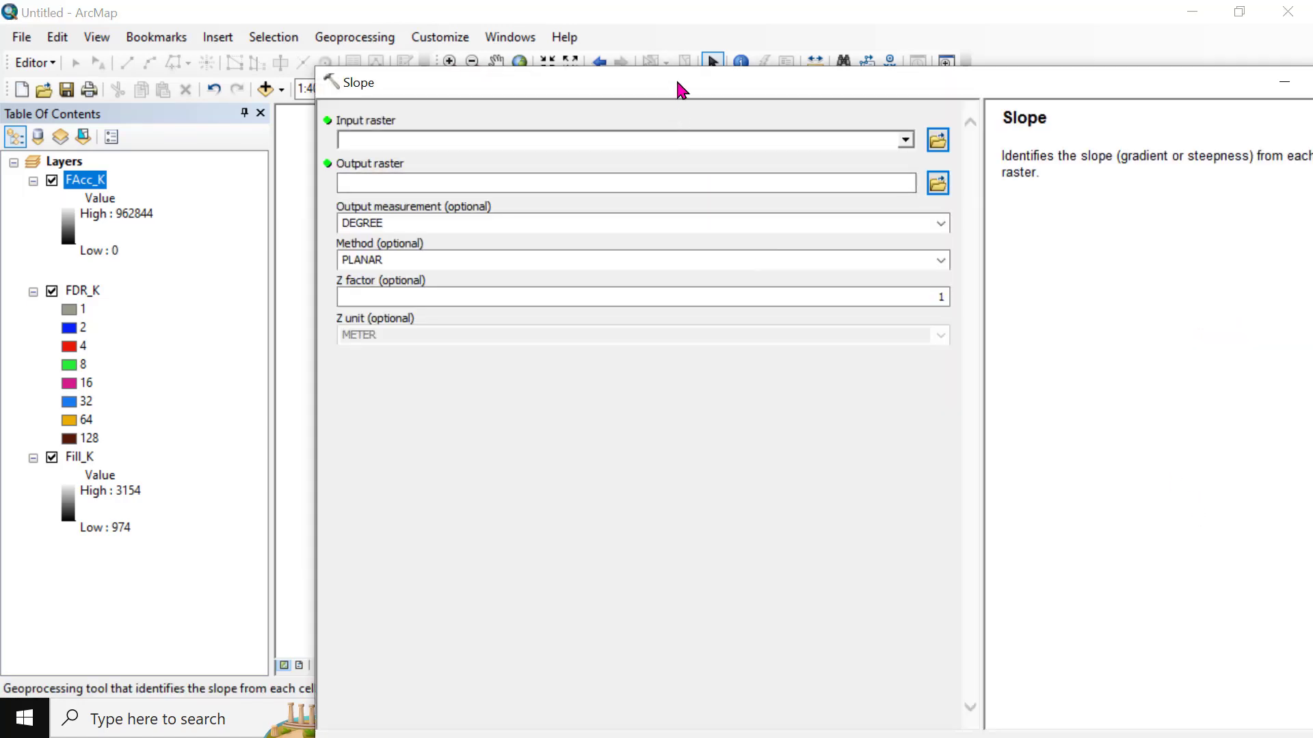
left_click_drag(681, 89, 544, 95)
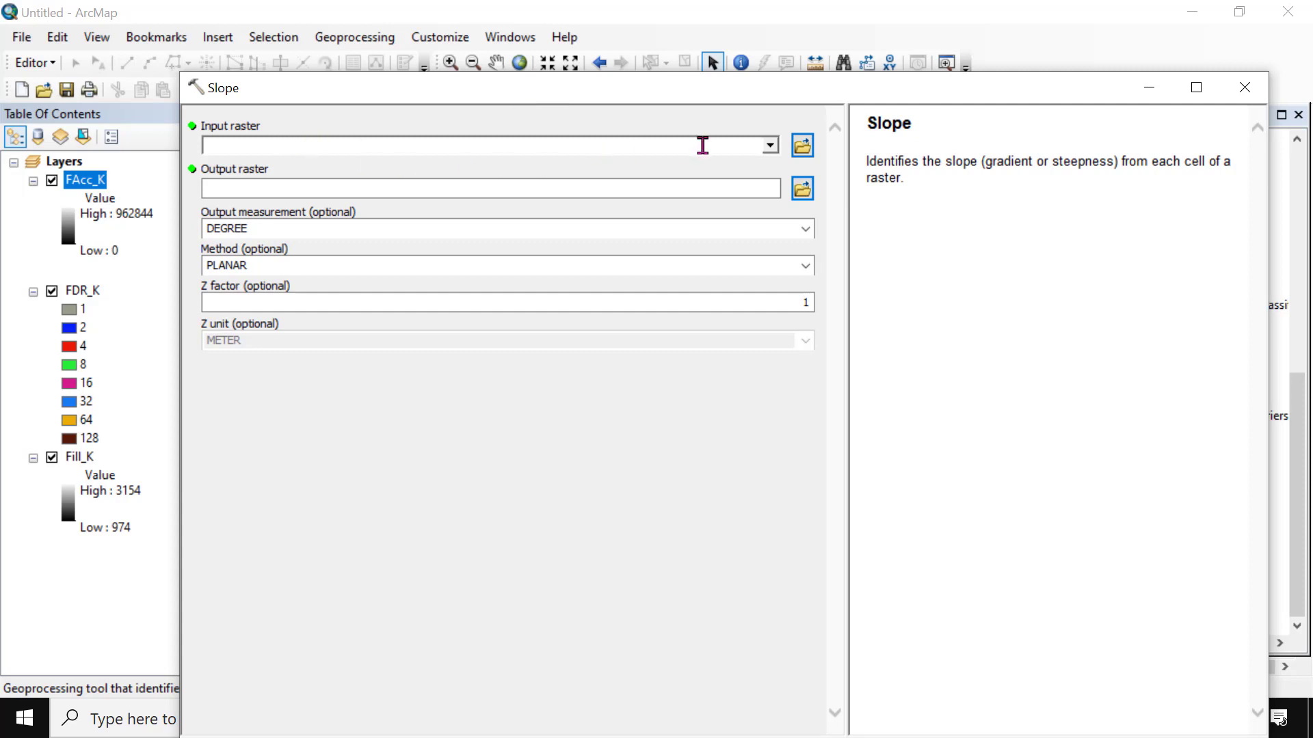
left_click(771, 145)
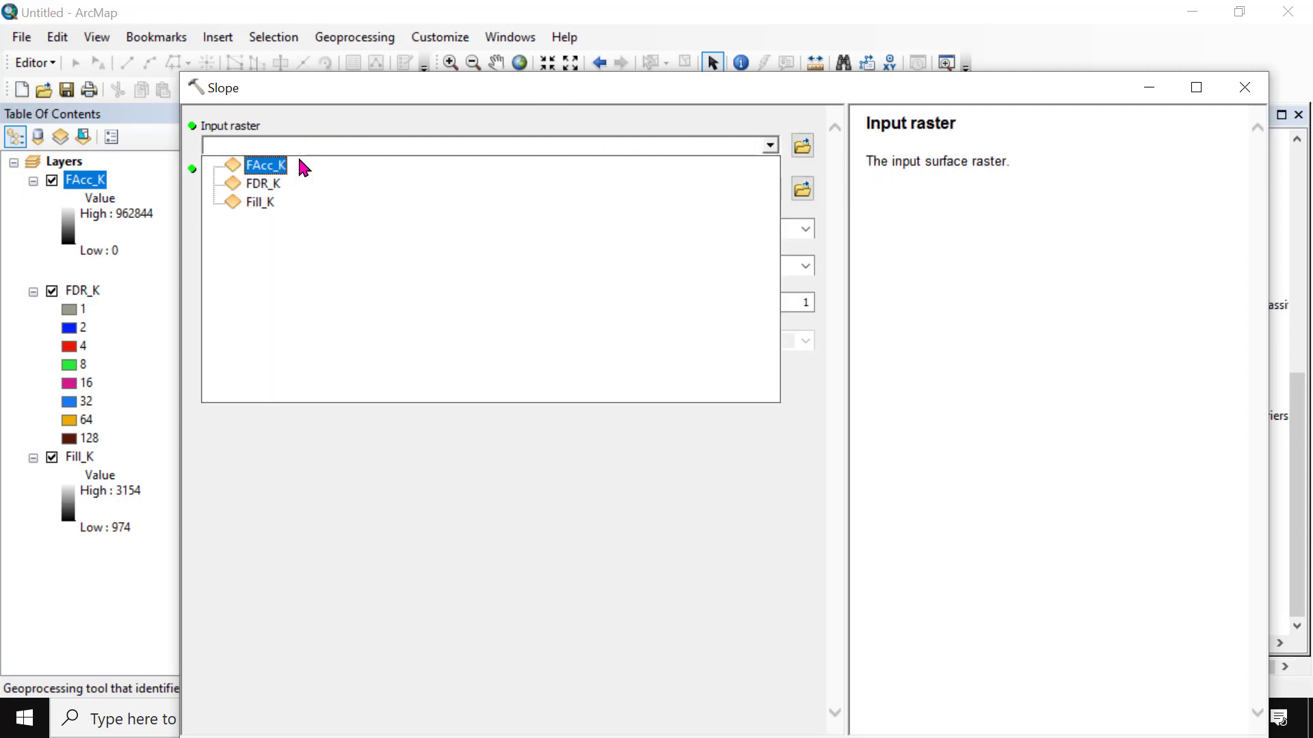
left_click(284, 211)
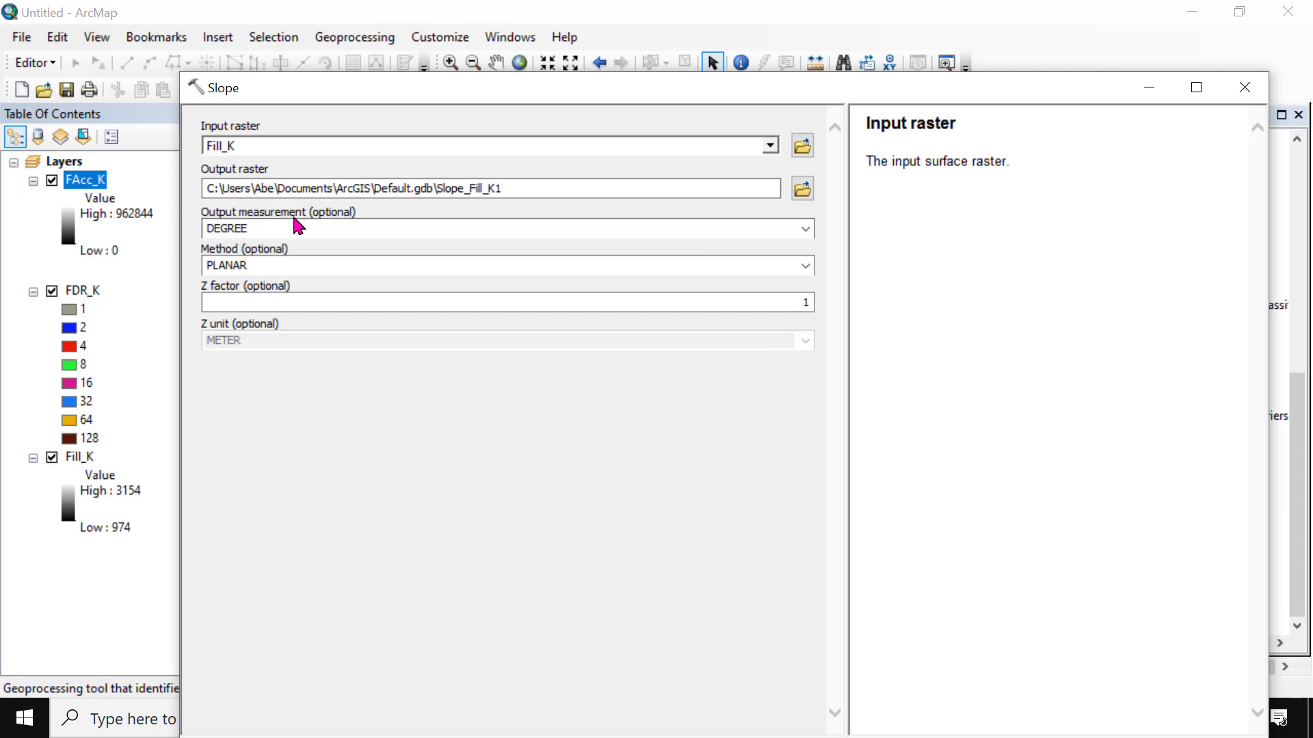
Run the Slope tool on Fill_K with output measurement DEGREE, saving the output raster as Slope_K in Default.gdb.
left_click(806, 228)
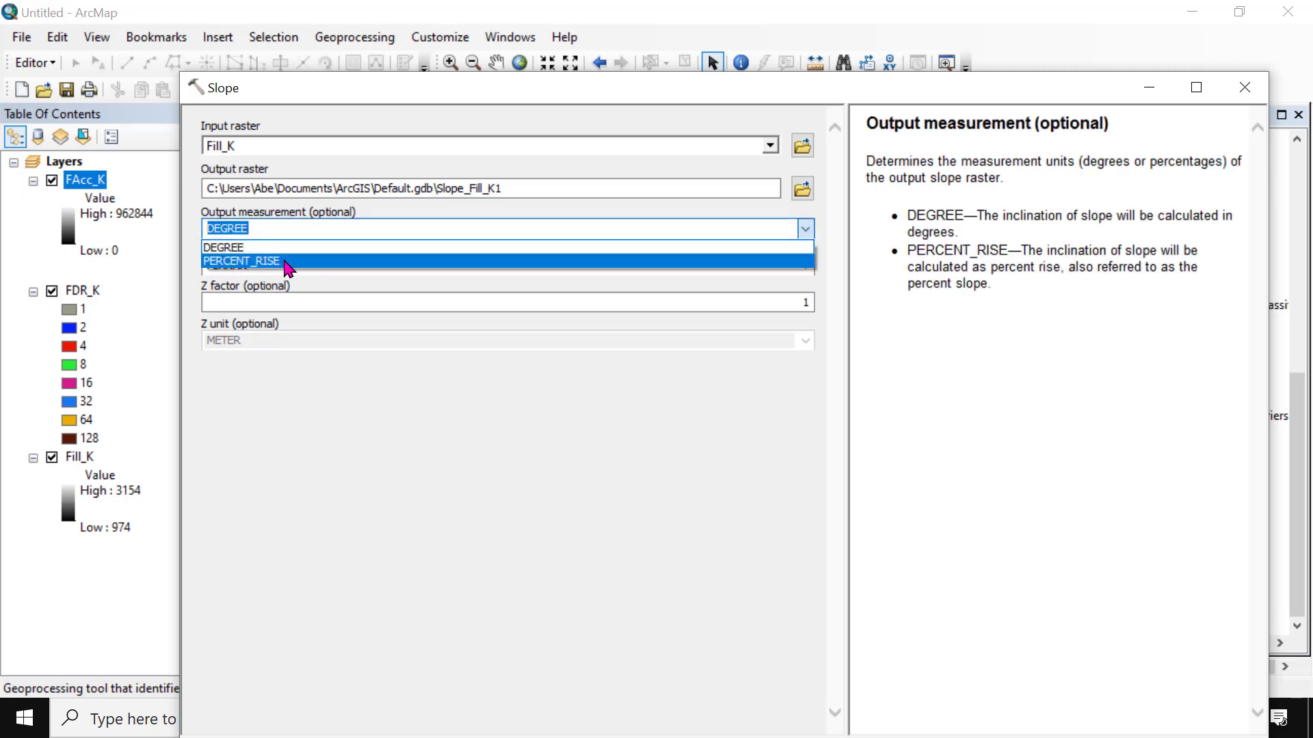
left_click(250, 249)
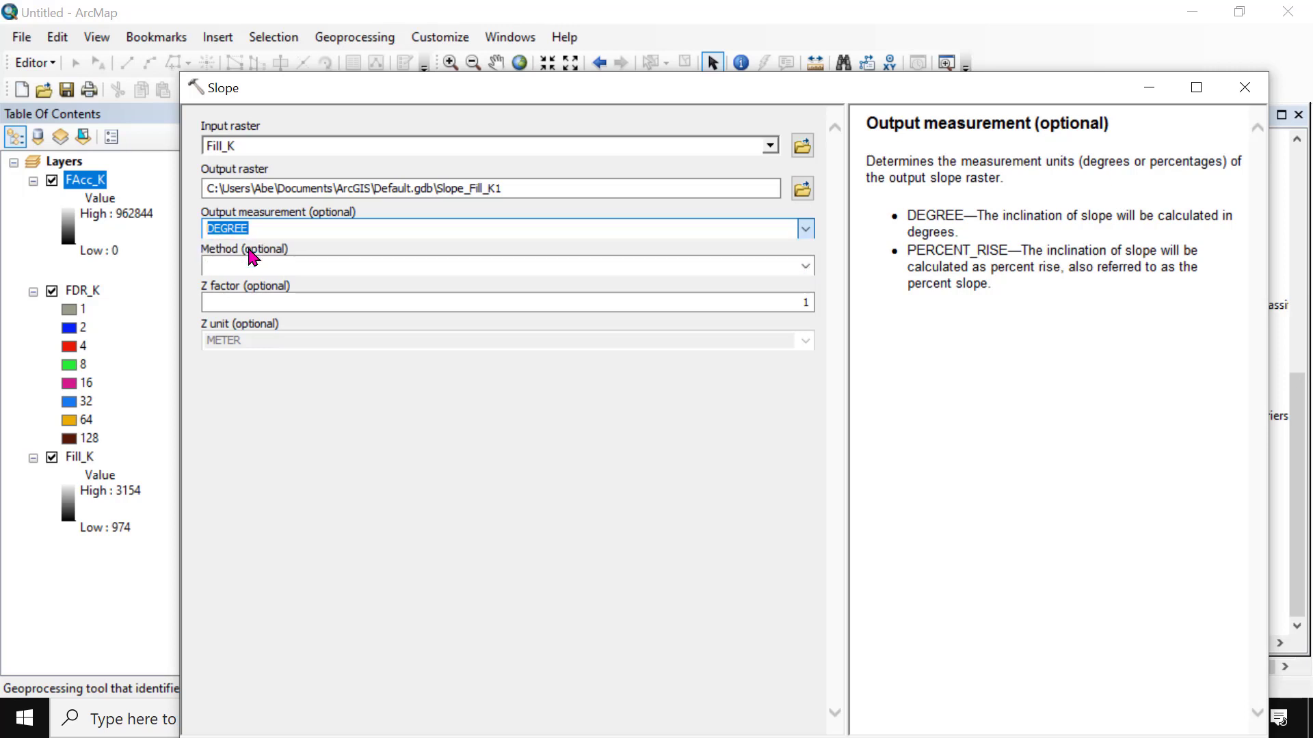
left_click_drag(912, 220, 1015, 296)
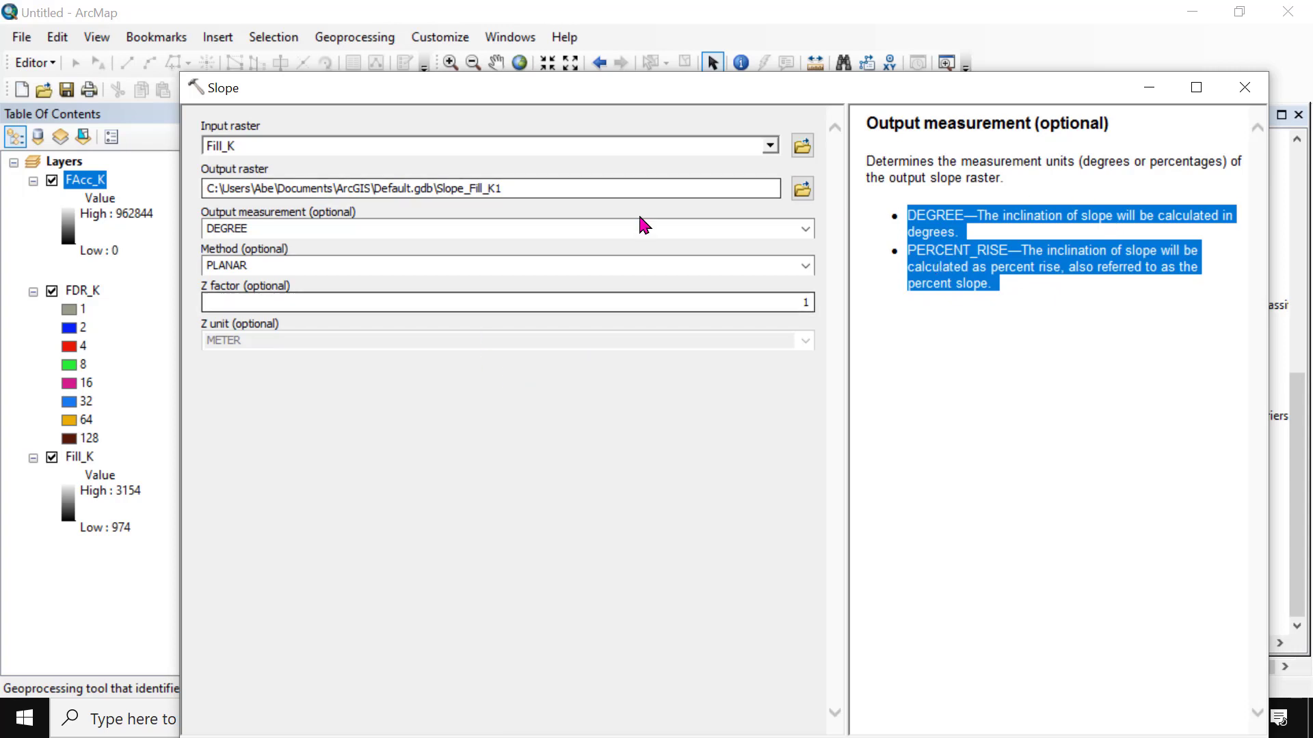
left_click_drag(639, 91, 617, 25)
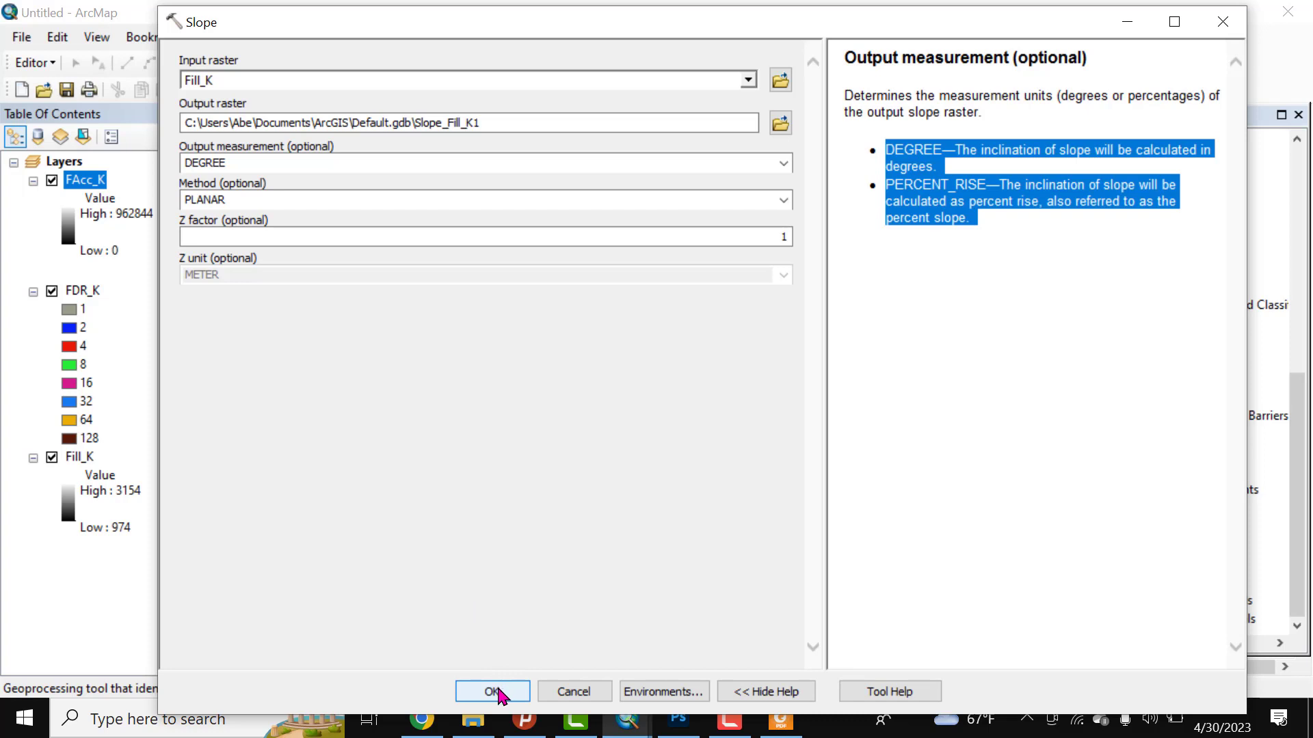
left_click(550, 119)
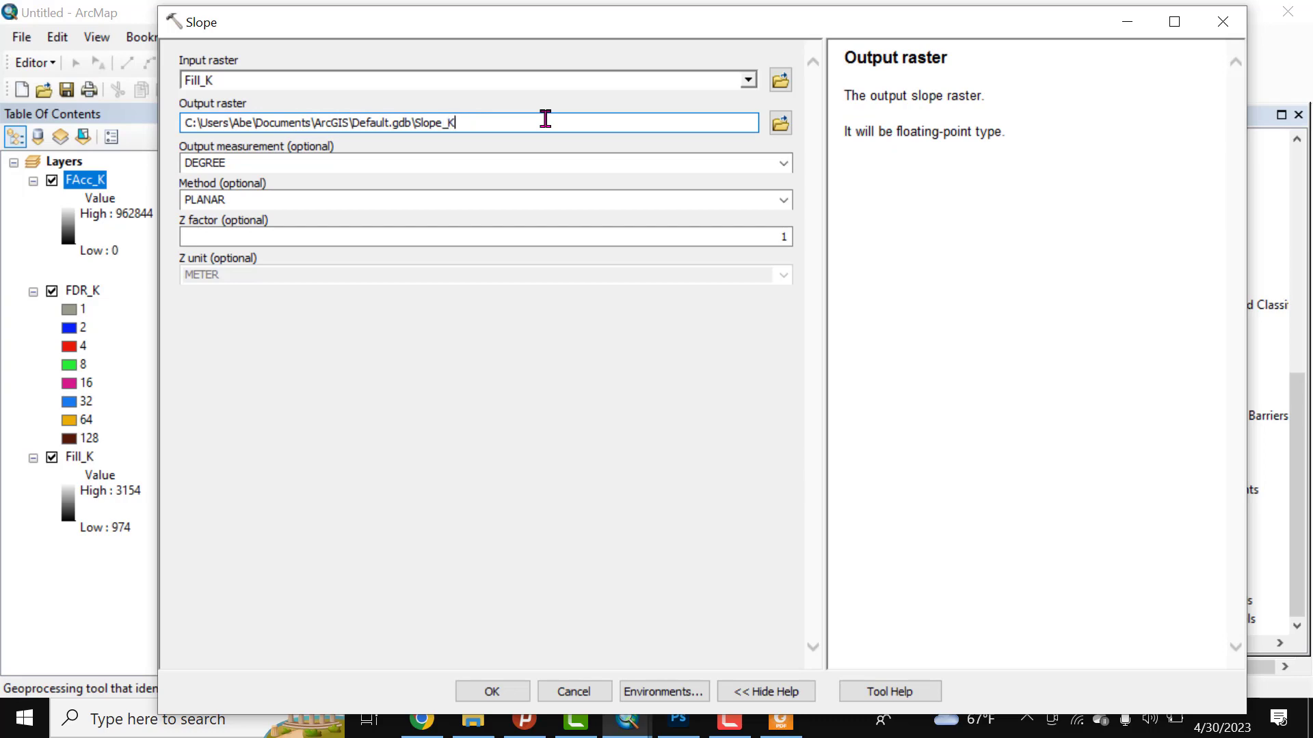
left_click(486, 692)
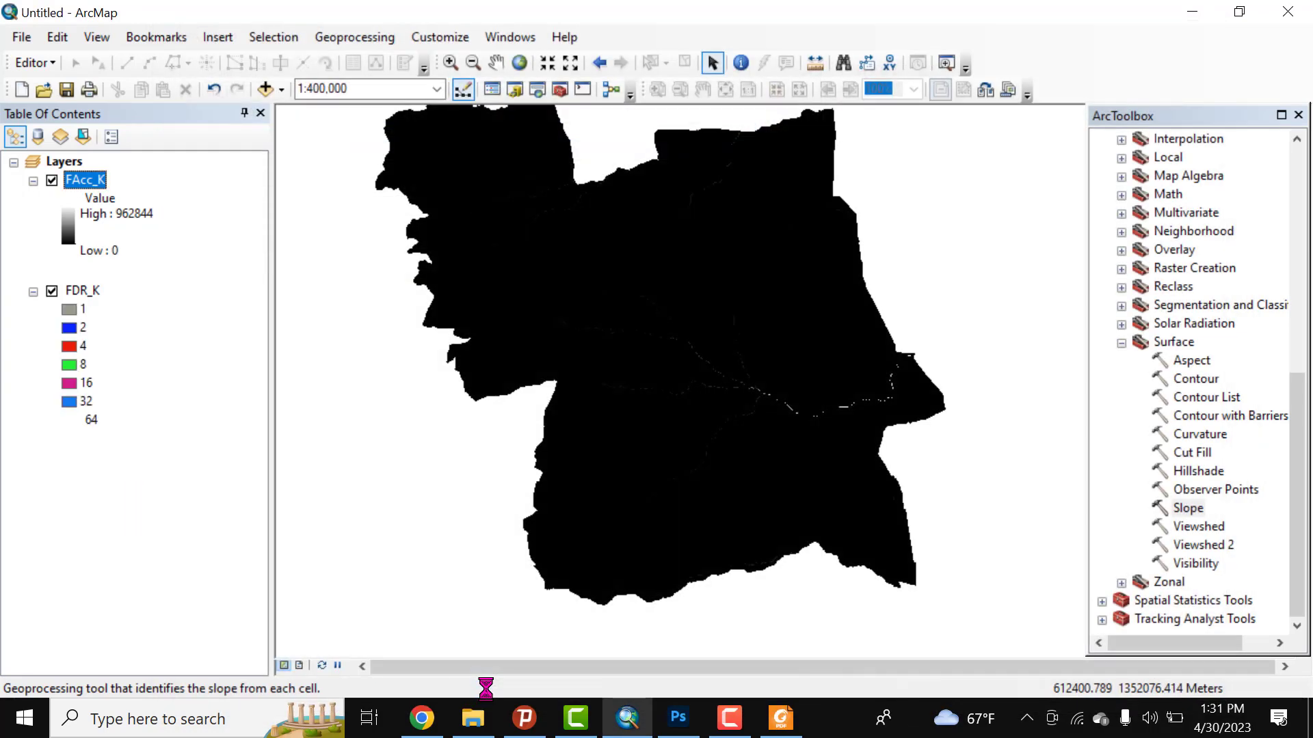